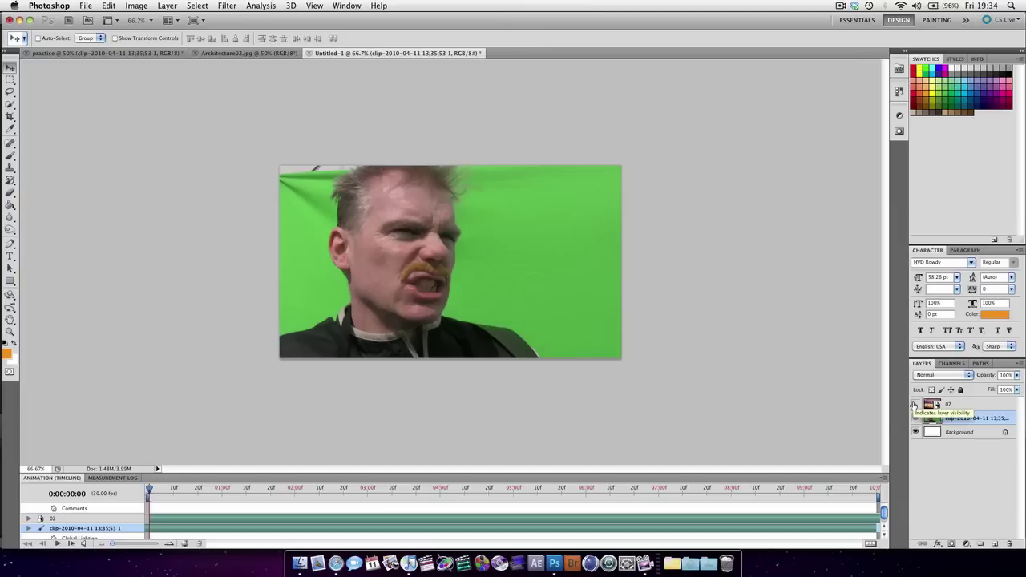
Step: Preview the sunset layer, then Quick Select the green backdrop right of the man's head and shoulder
left_click(915, 406)
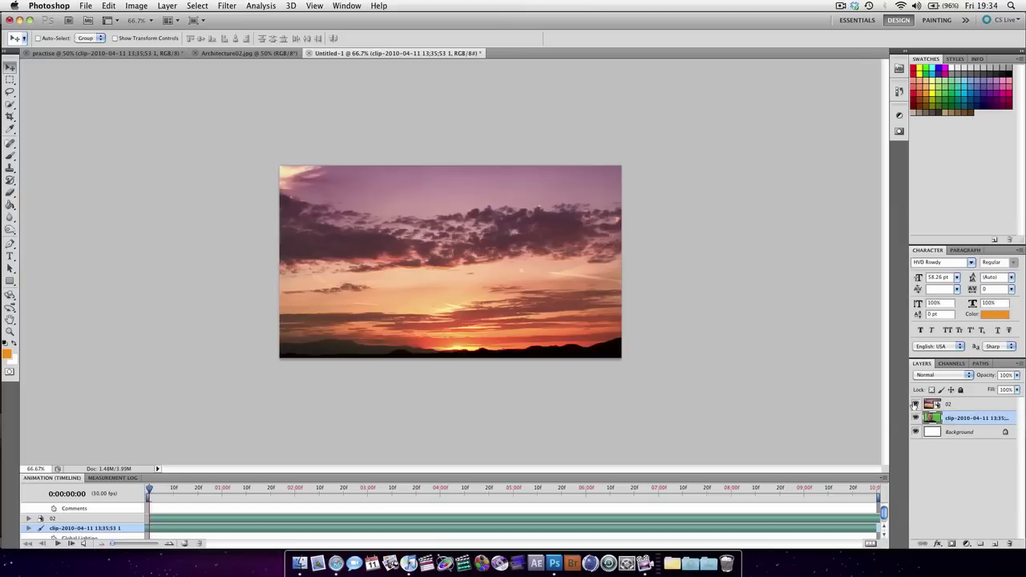
left_click(915, 405)
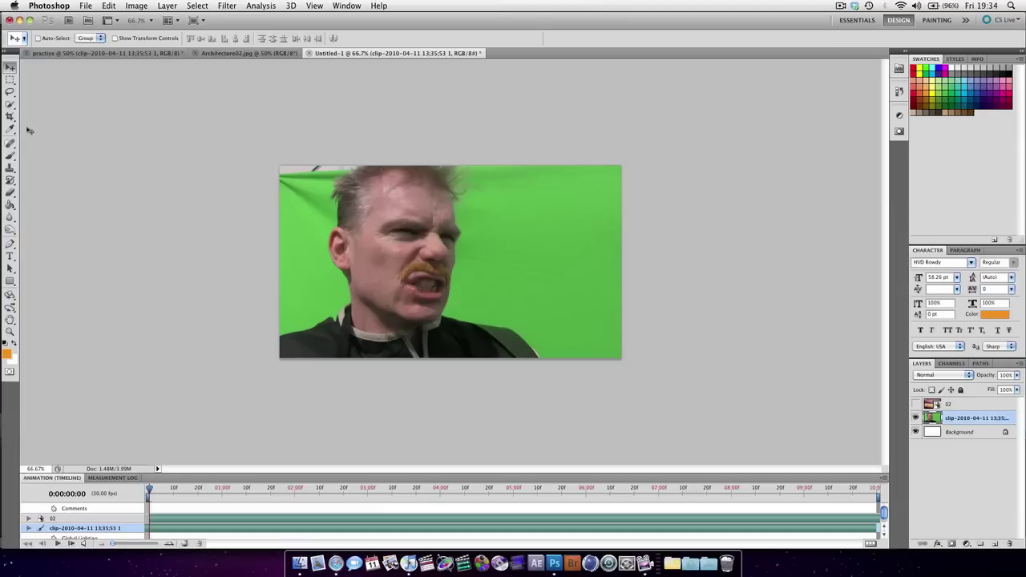
key("w")
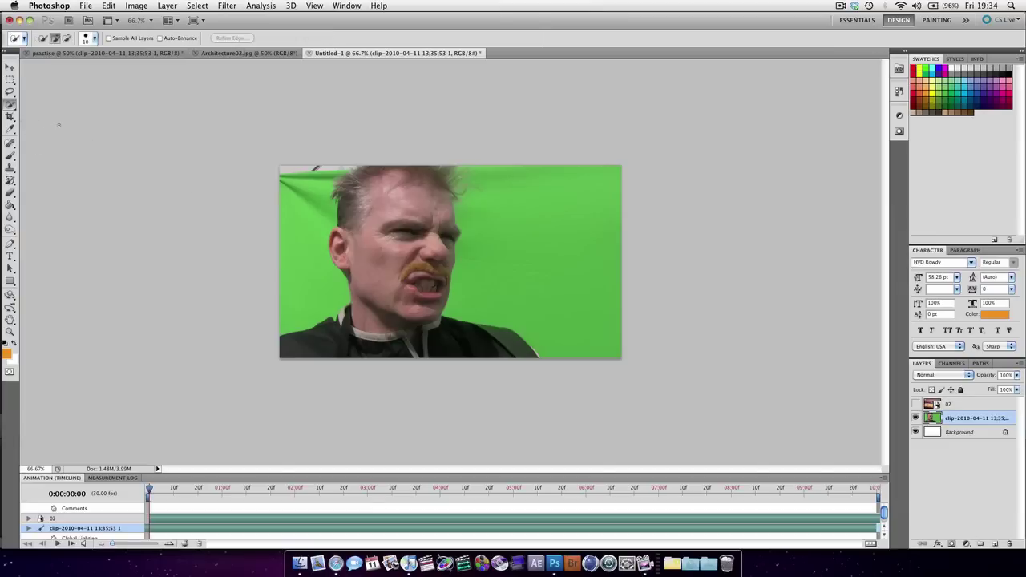
key("shift+w")
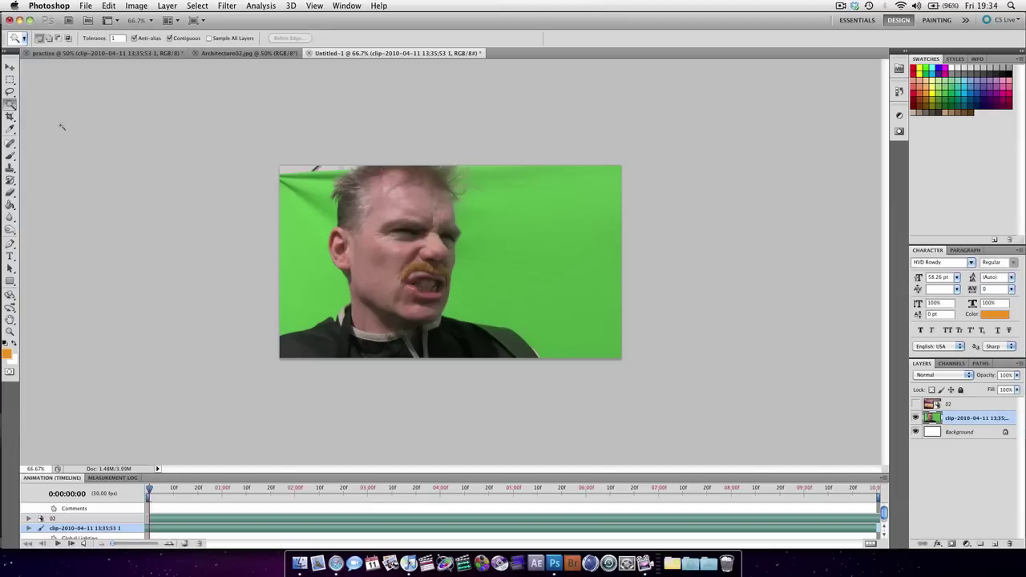
key("shift+w")
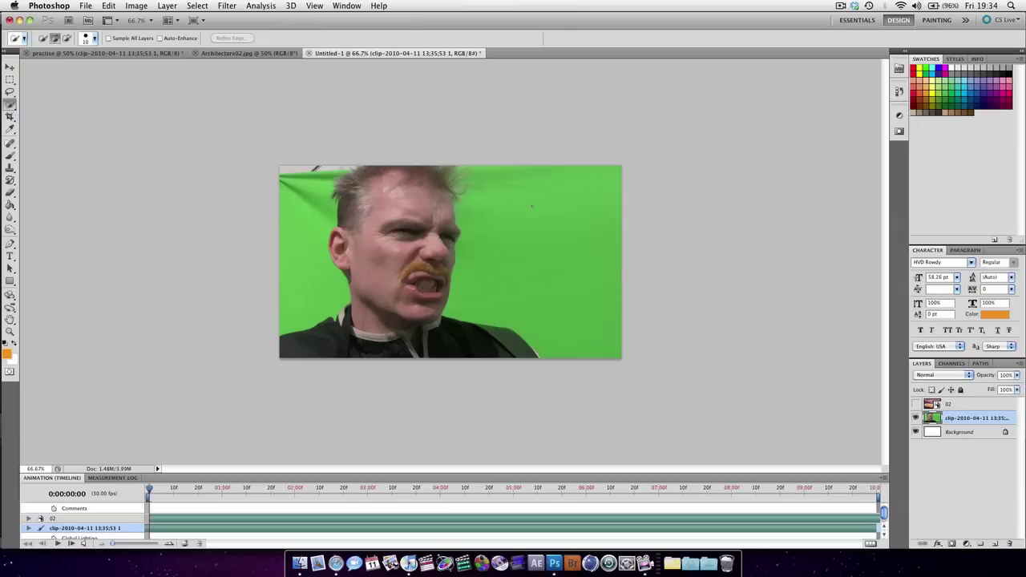
left_click_drag(531, 191, 539, 246)
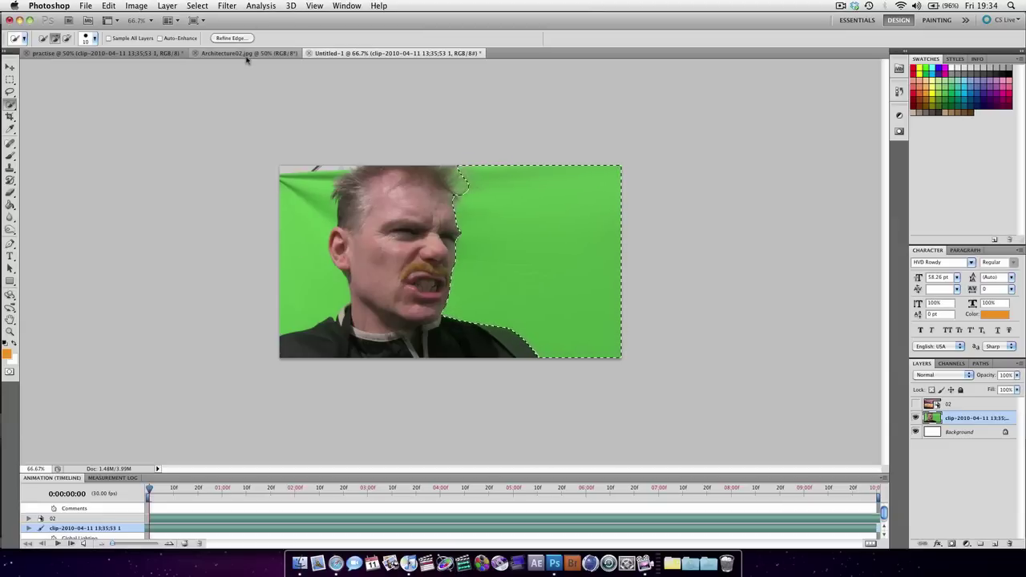
Step: Refine Edge with smart radius 34.2 px, feather 1.0 px, contrast 38% and shift edge +22%
left_click(231, 38)
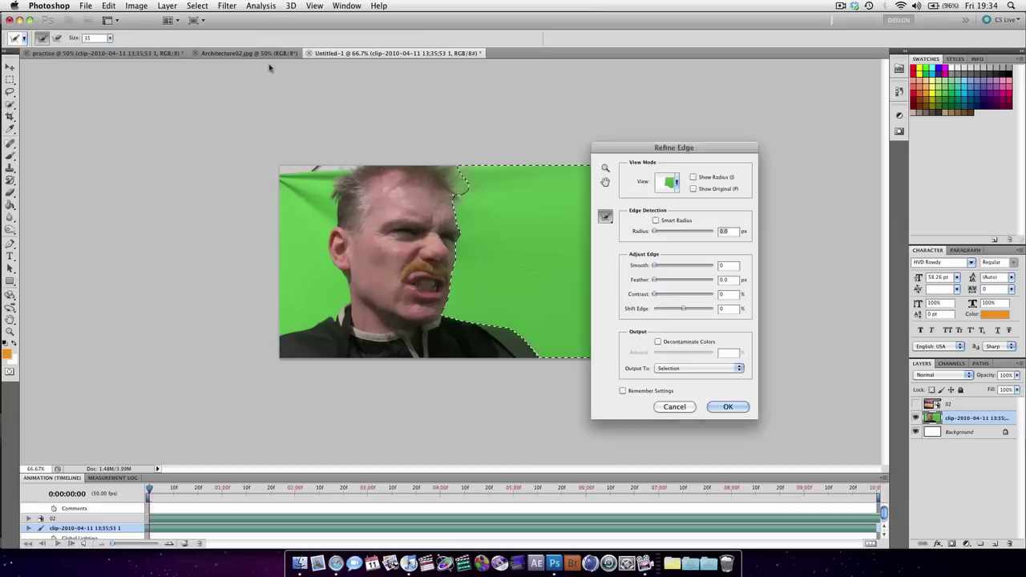
left_click(655, 221)
left_click_drag(656, 232, 691, 235)
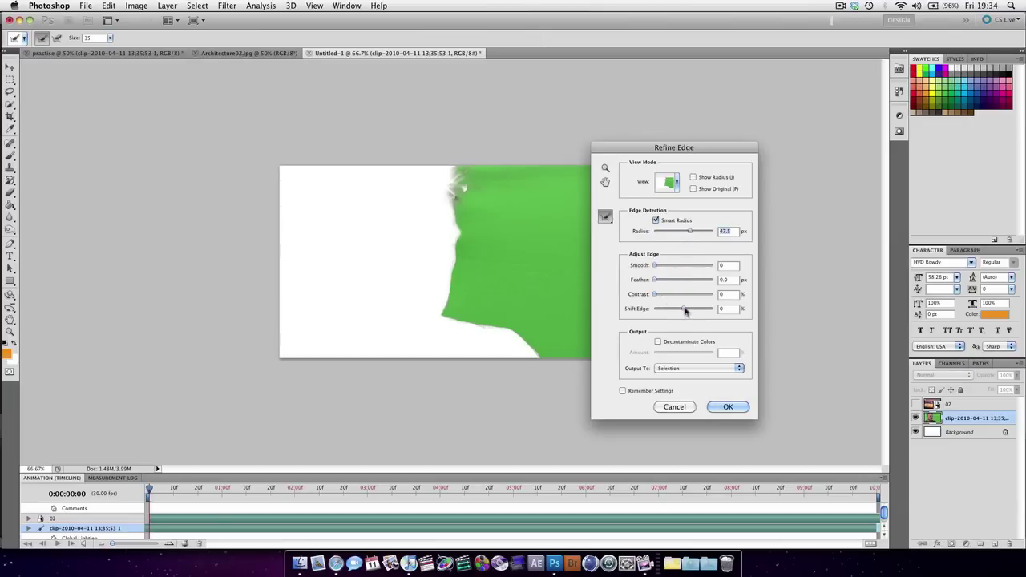
left_click_drag(683, 310, 689, 311)
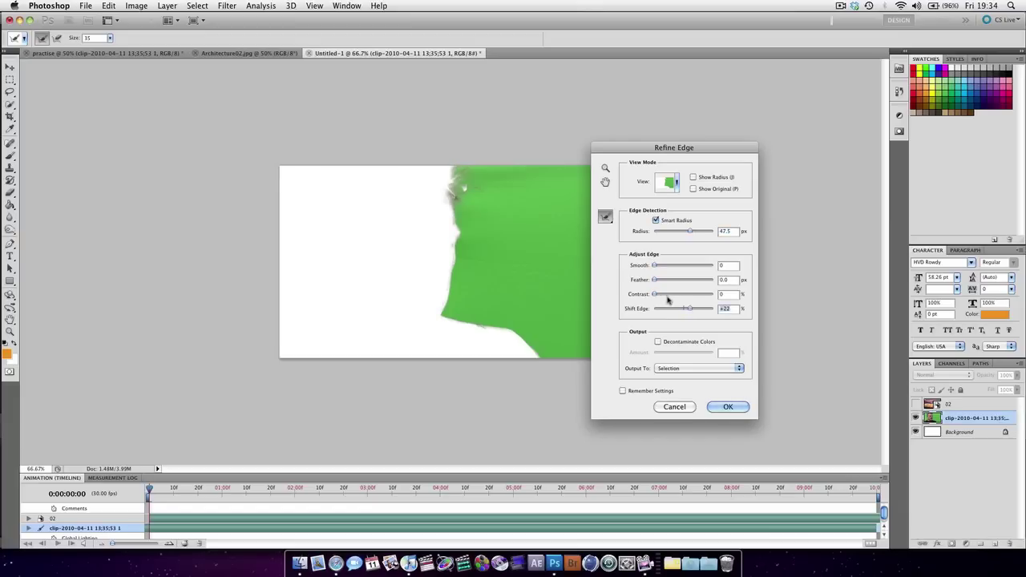
left_click_drag(685, 231, 685, 233)
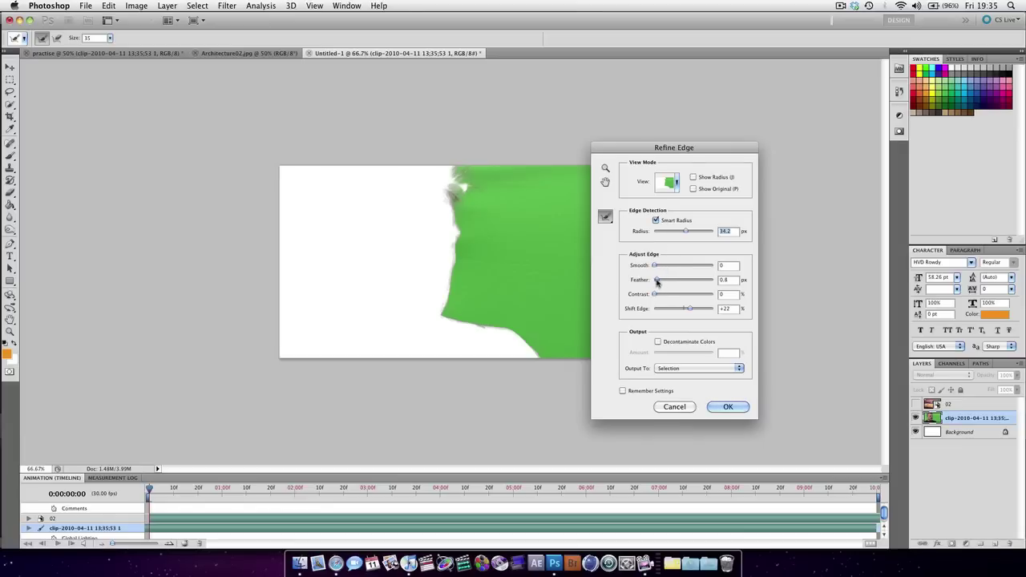
left_click_drag(657, 280, 665, 297)
left_click(728, 407)
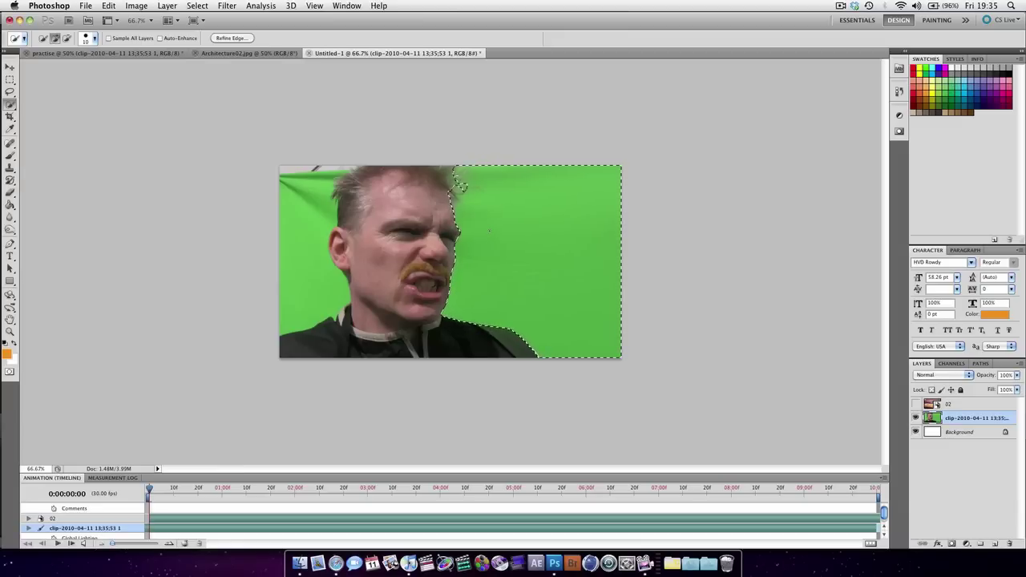
Step: Delete the selected green backdrop right of the man to white and deselect
key("Delete")
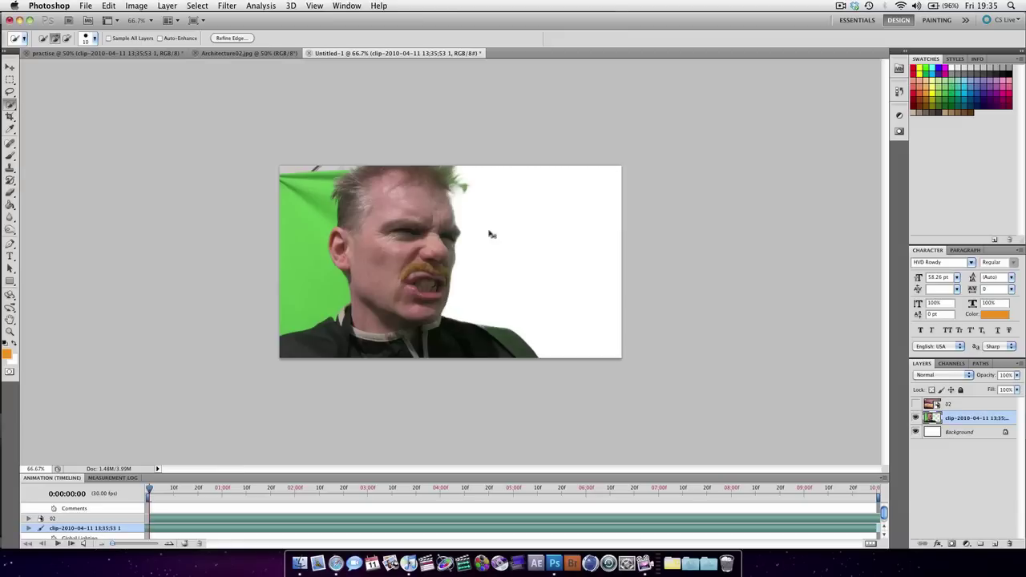
key("super+d")
Step: At 300% zoom, erase green fringes from the hair with a smaller 0%-hardness eraser
key("super+equal")
key("super+equal")
key("super+equal")
key("e")
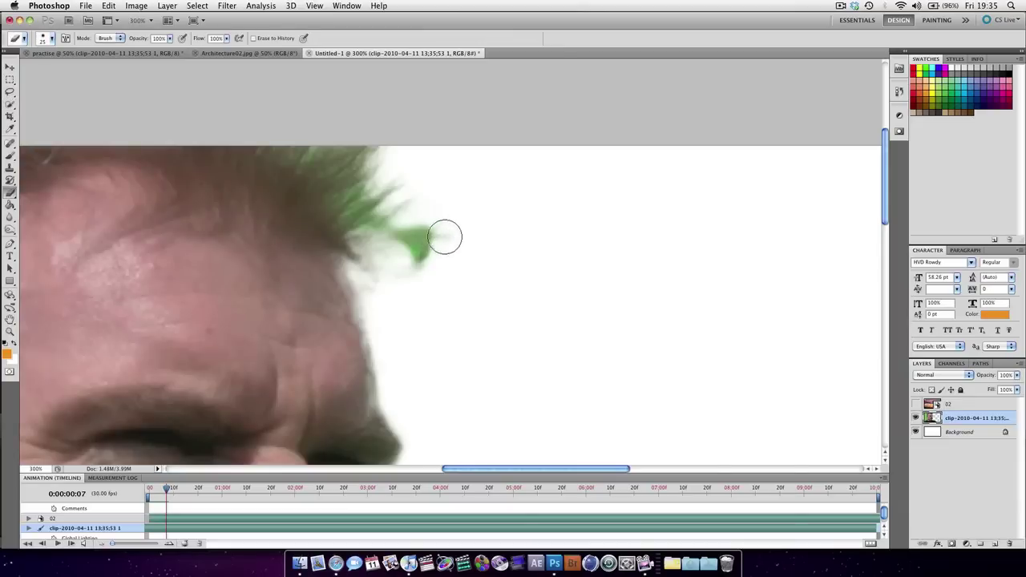
mouse_move(416, 253)
left_mouse_down()
mouse_move(429, 229)
mouse_move(441, 247)
mouse_move(432, 258)
mouse_move(457, 222)
left_mouse_up()
key("bracketleft")
key("bracketleft")
key("bracketleft")
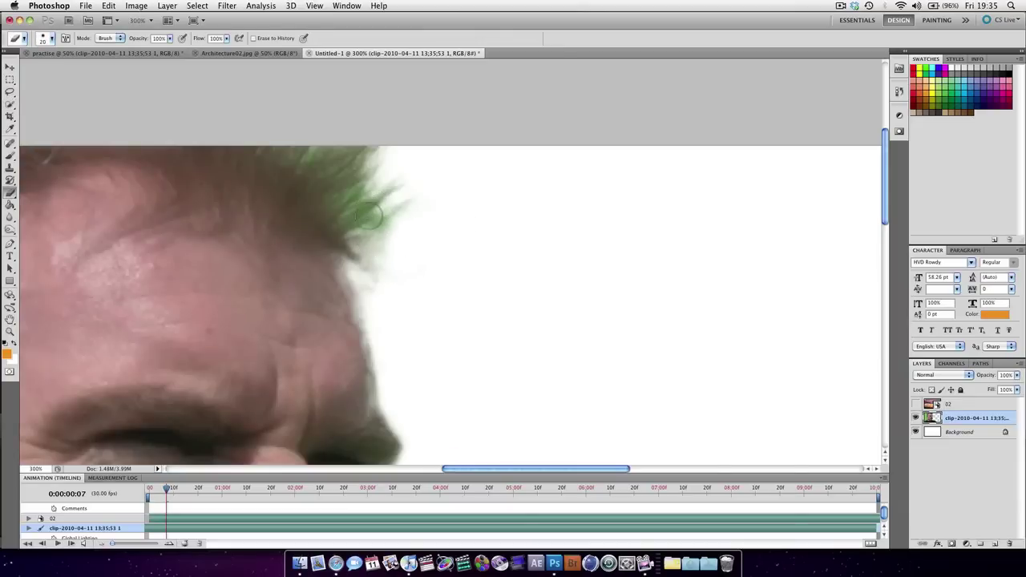
right_click(398, 219)
left_click_drag(433, 263, 409, 262)
key("Return")
mouse_move(367, 198)
left_mouse_down()
mouse_move(381, 176)
mouse_move(364, 182)
mouse_move(381, 178)
mouse_move(377, 188)
mouse_move(385, 149)
left_mouse_up()
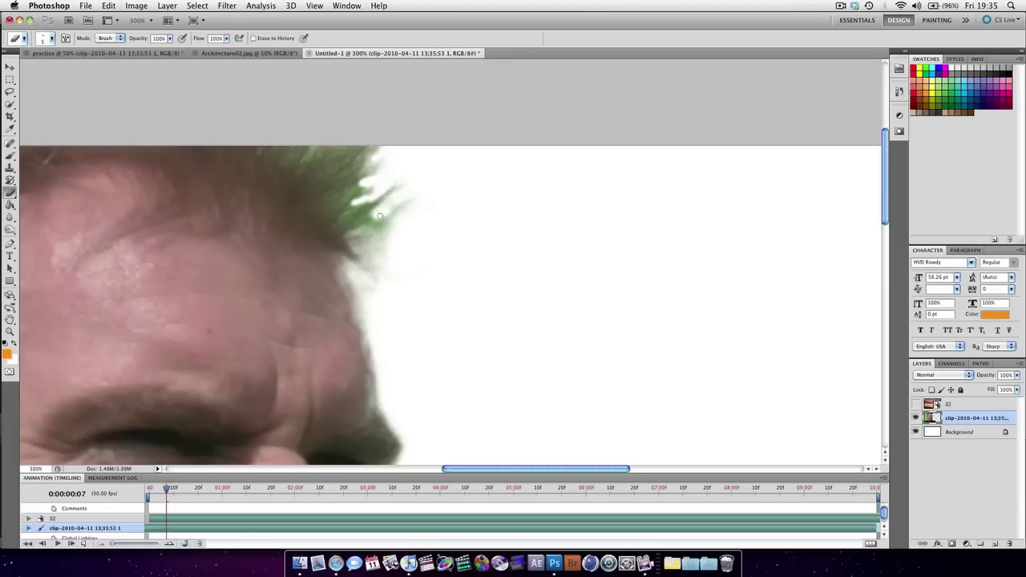
Step: At 100% view, erase the top-left corner's green with a 49%-hardness brush
key("super+1")
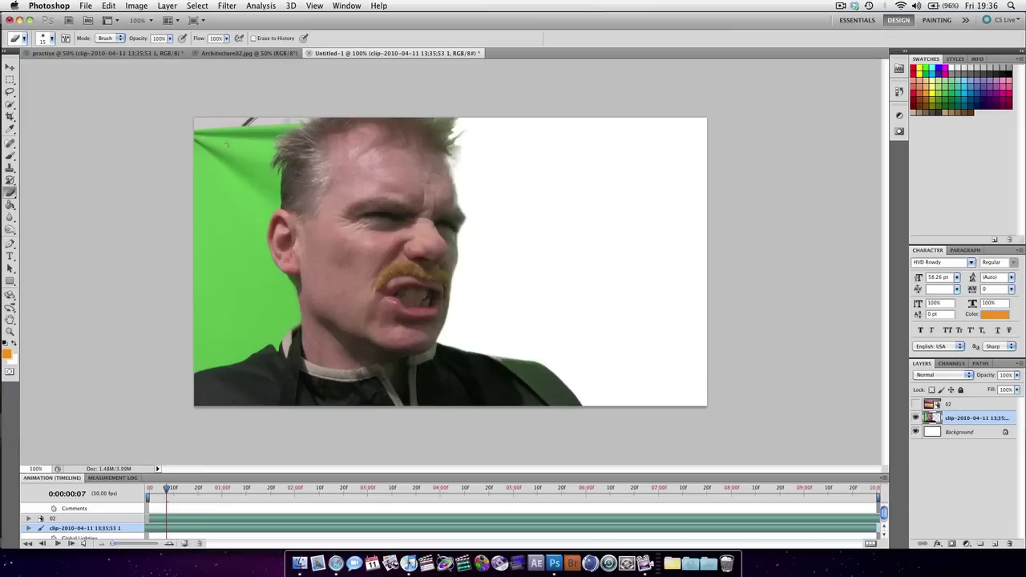
right_click(216, 160)
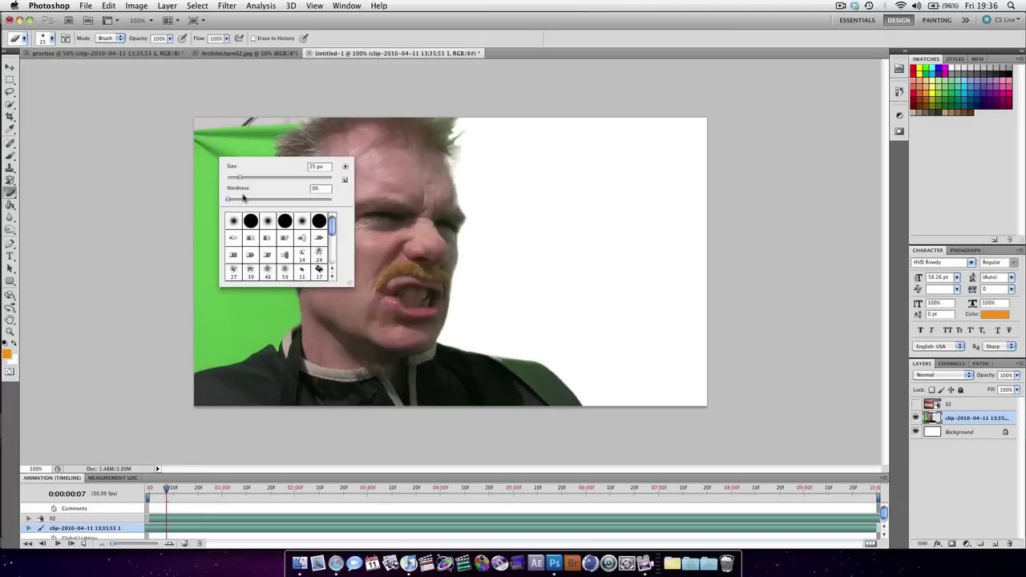
left_click_drag(246, 200, 279, 202)
left_click(181, 116)
left_click_drag(207, 120, 197, 101)
mouse_move(200, 151)
left_mouse_down()
mouse_move(205, 106)
mouse_move(218, 120)
mouse_move(216, 104)
mouse_move(240, 114)
mouse_move(203, 128)
mouse_move(237, 127)
mouse_move(217, 136)
mouse_move(244, 182)
mouse_move(247, 128)
mouse_move(302, 117)
left_mouse_up()
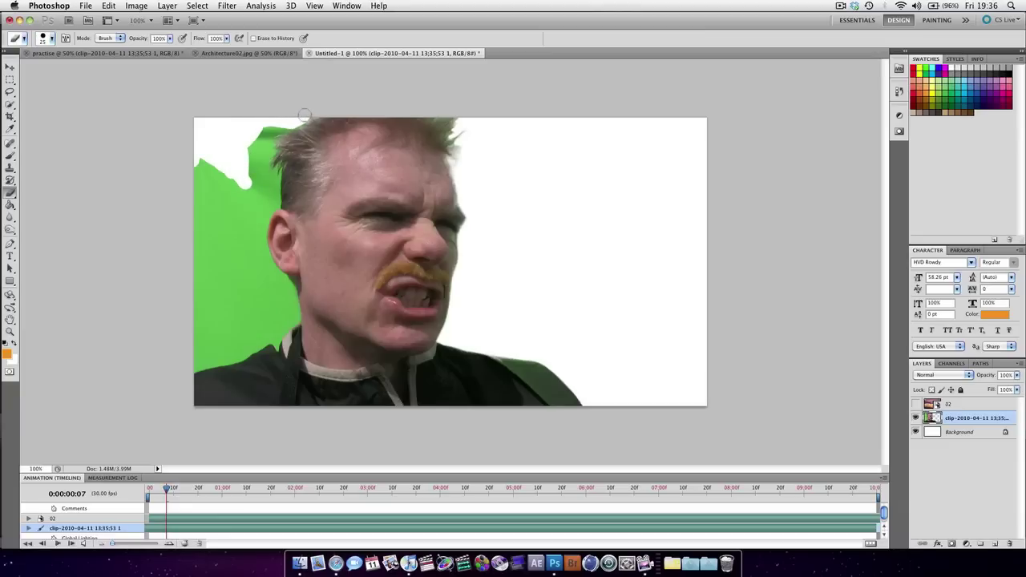
Step: Quick Select the left green backdrop and add the green strip above the hair
key("w")
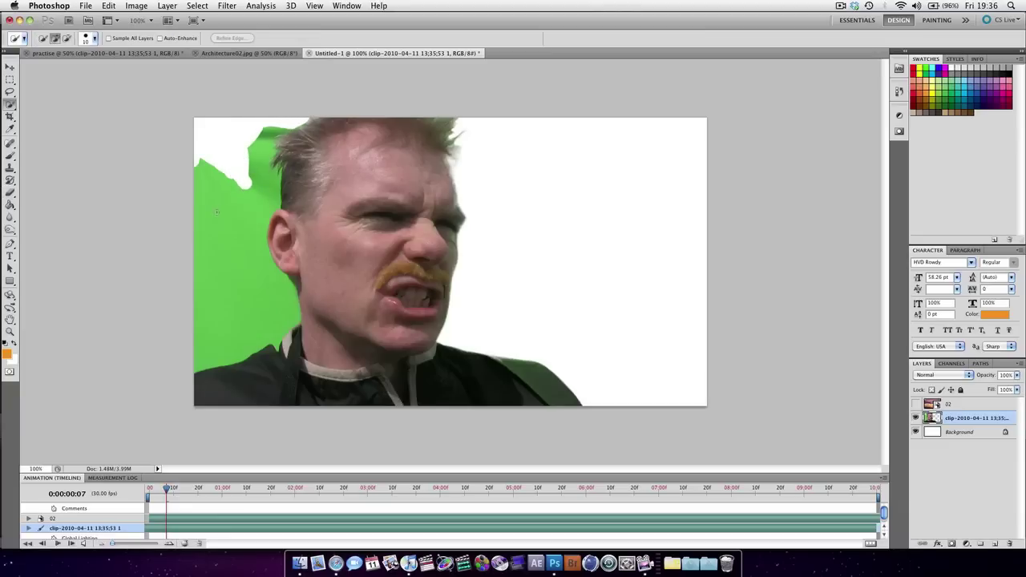
left_click(216, 211)
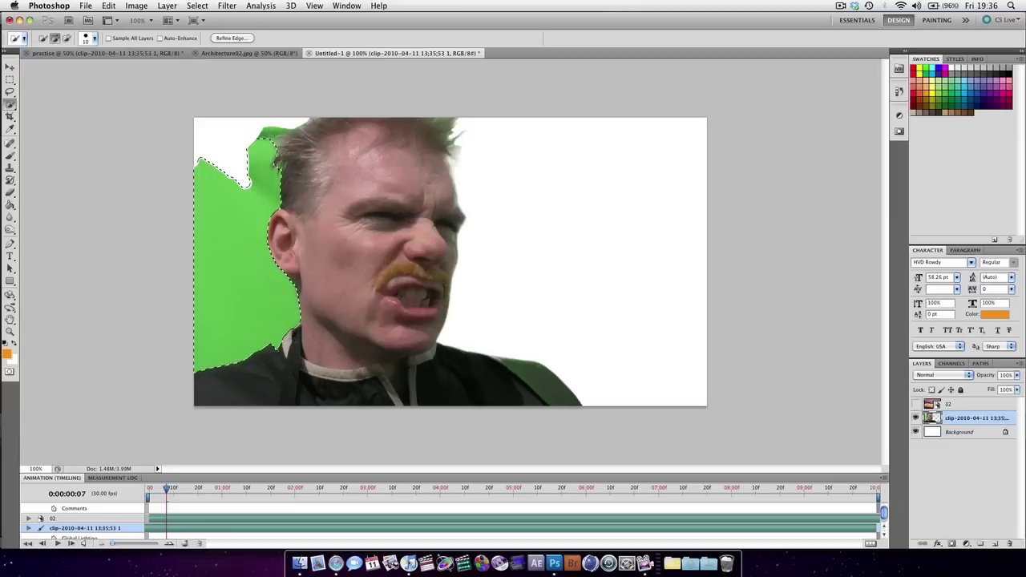
left_click(287, 123)
Step: Refine Edge: smart radius 47.5 px, feather 0.7 px, contrast 6%, shift edge +25%
left_click(231, 37)
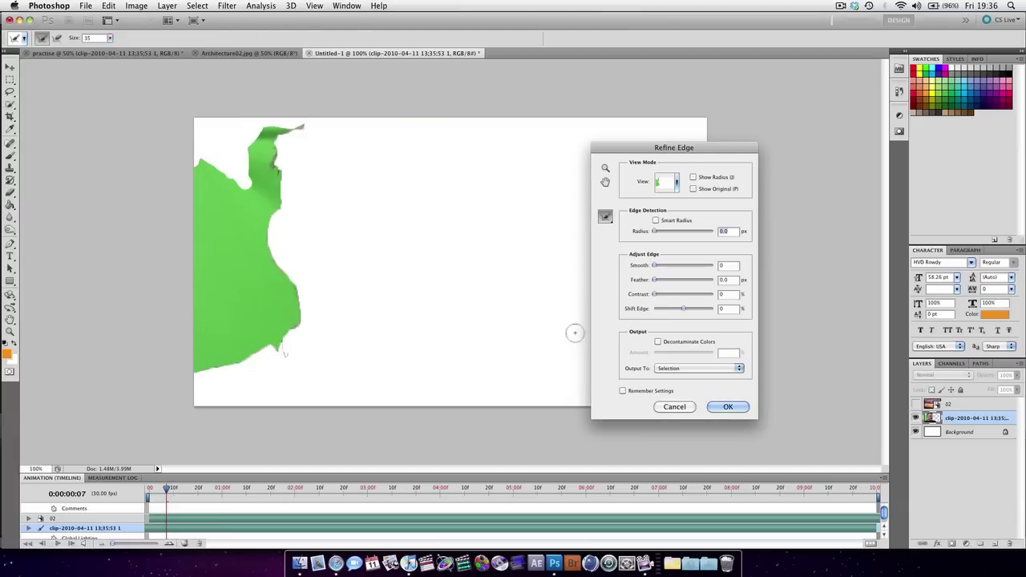
left_click_drag(656, 231, 687, 230)
left_click(656, 220)
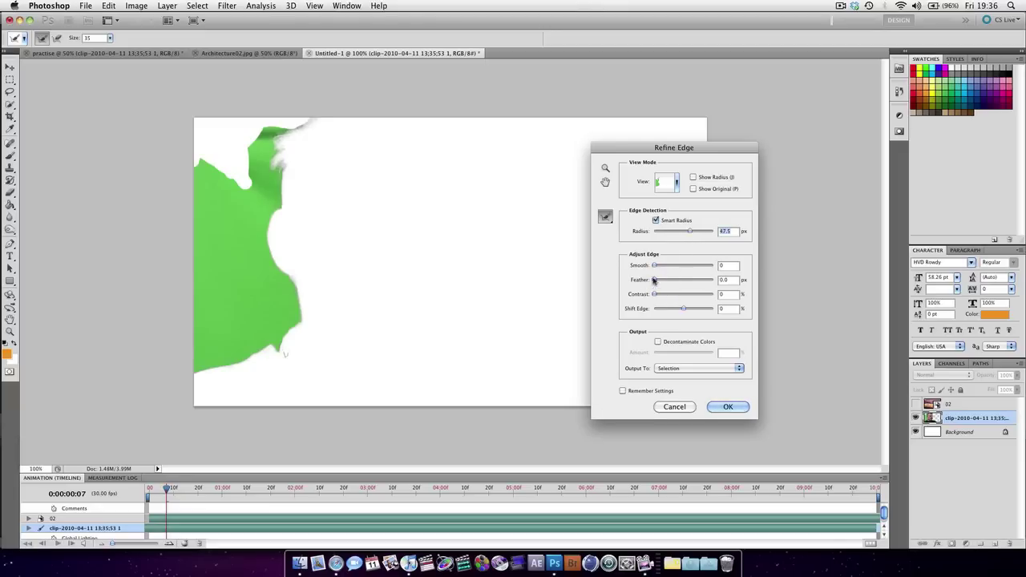
left_click_drag(655, 280, 692, 309)
Step: Apply the refined left selection, deselect, and pan around the zoomed-in face
left_click(736, 405)
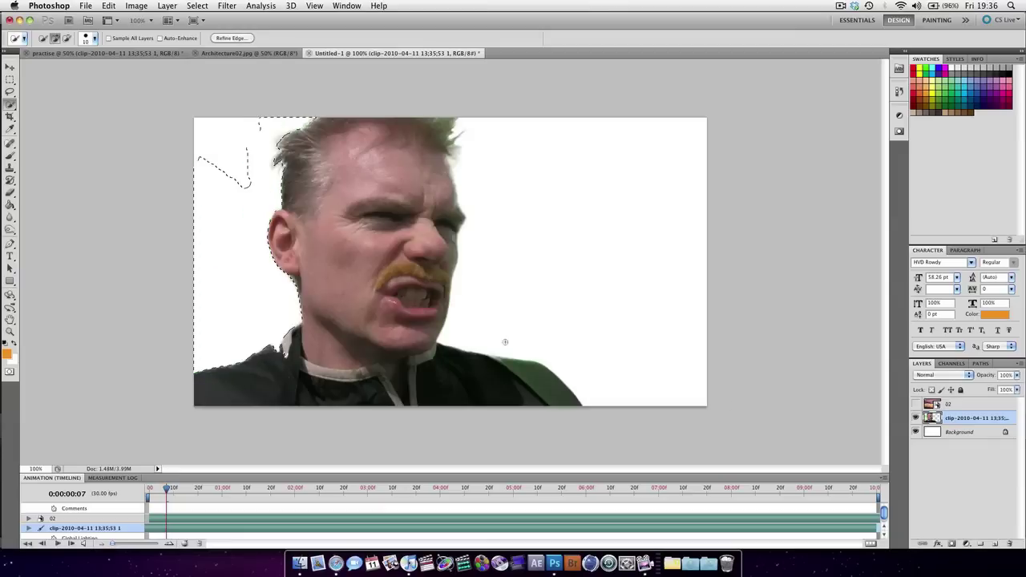
key("super+d")
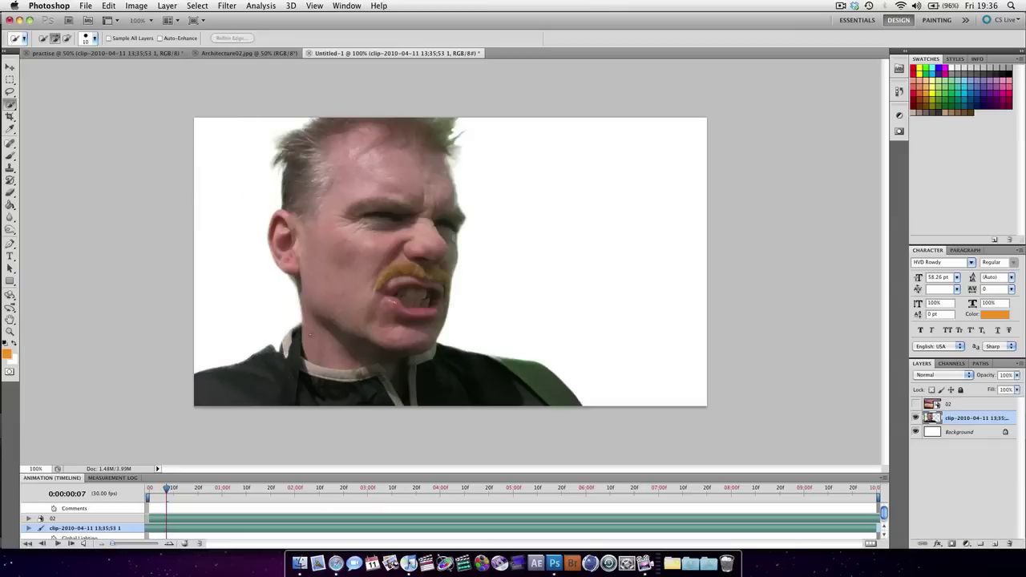
scroll(241, 212, "up", 4)
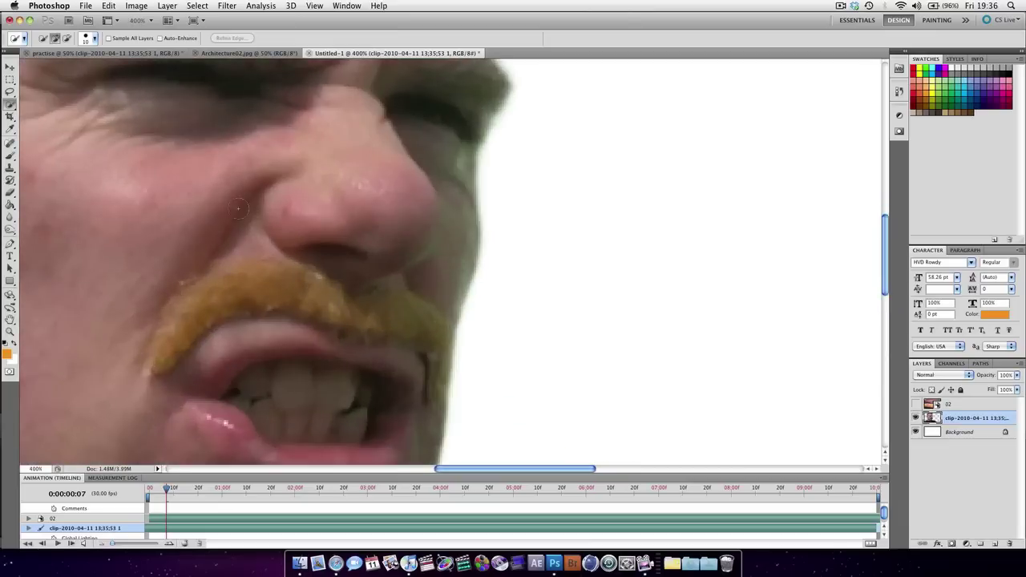
left_click_drag(241, 212, 415, 225)
scroll(414, 229, "down", 4)
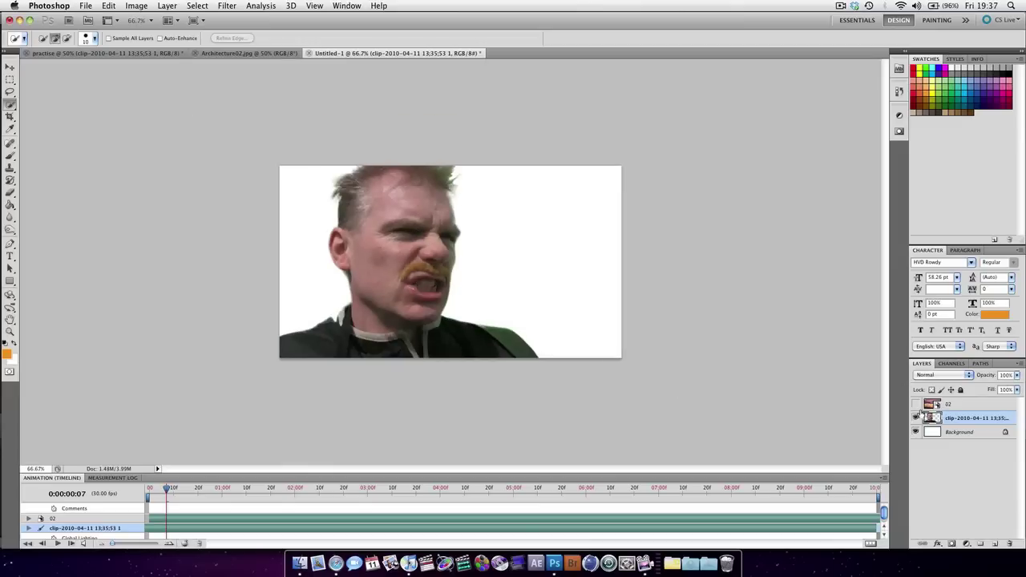
Step: Show the sunset layer and move it beneath the portrait layer, then select the portrait layer
left_click(916, 404)
left_click_drag(954, 405, 951, 425)
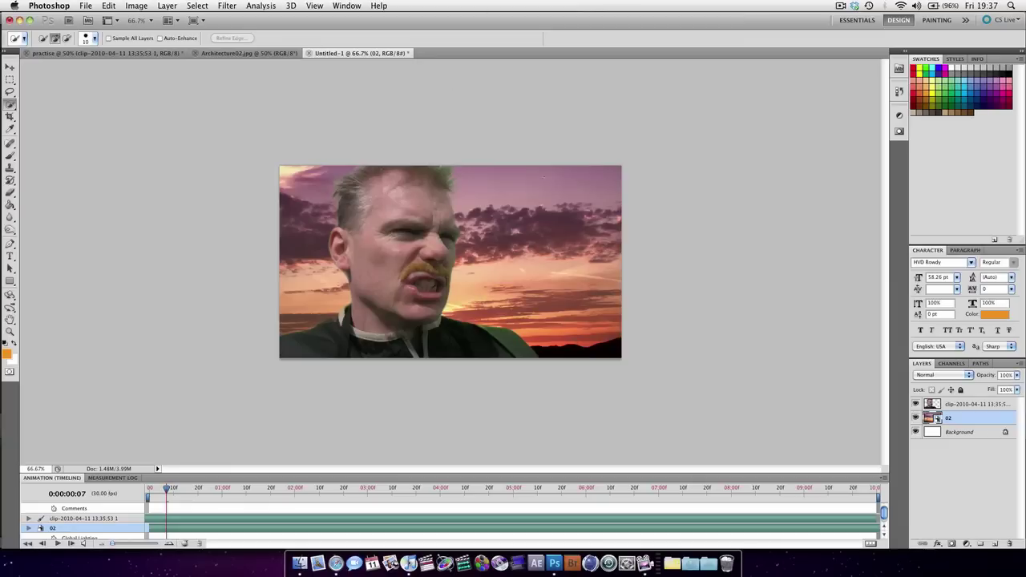
left_click(956, 405)
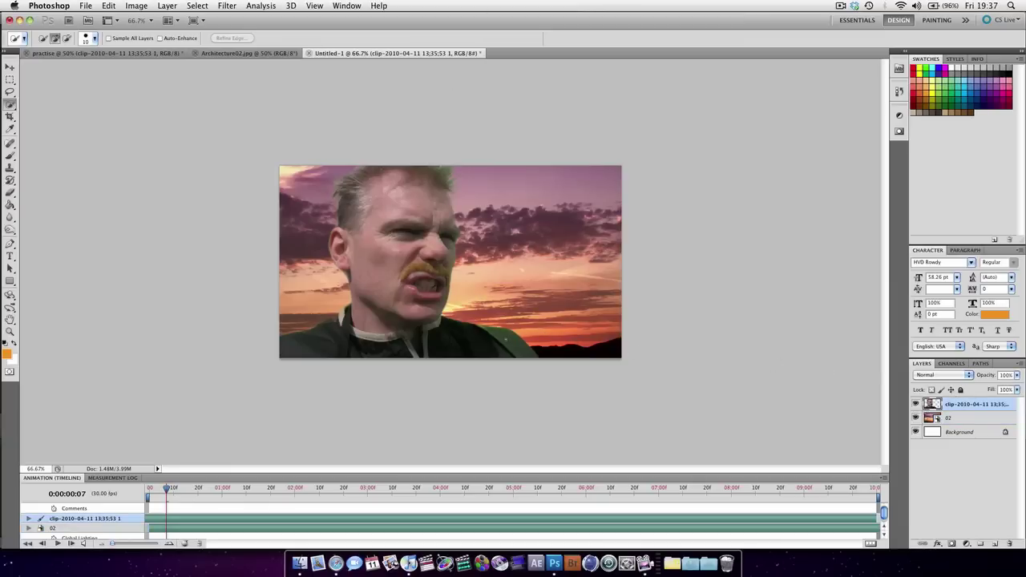
Step: Quick Select the green fringe on the right shoulder, remove it and deselect
key("e")
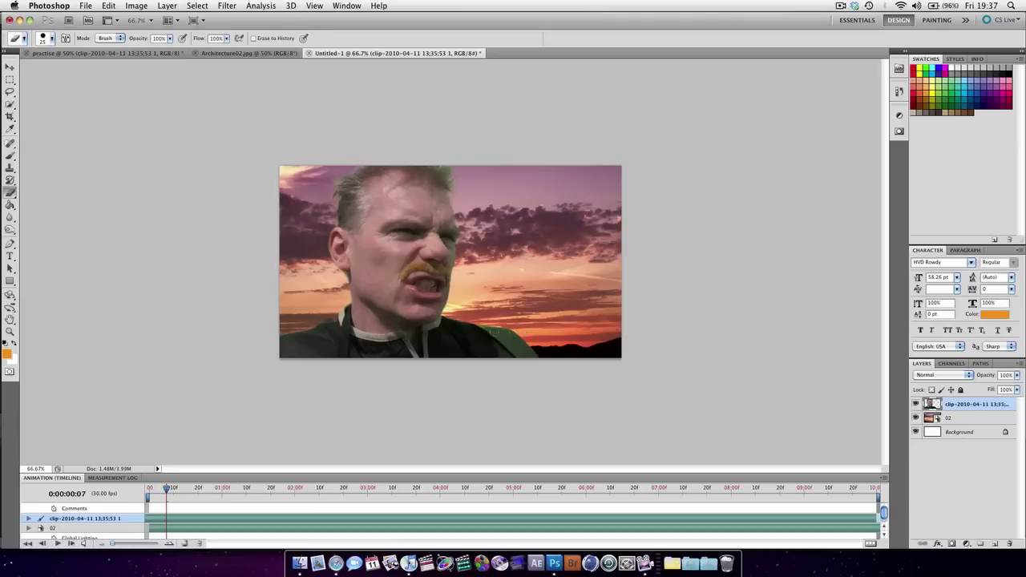
key("w")
left_click_drag(529, 351, 487, 326)
key("super+d")
Step: Move the portrait layer about 35 px to the right over the sunset
key("v")
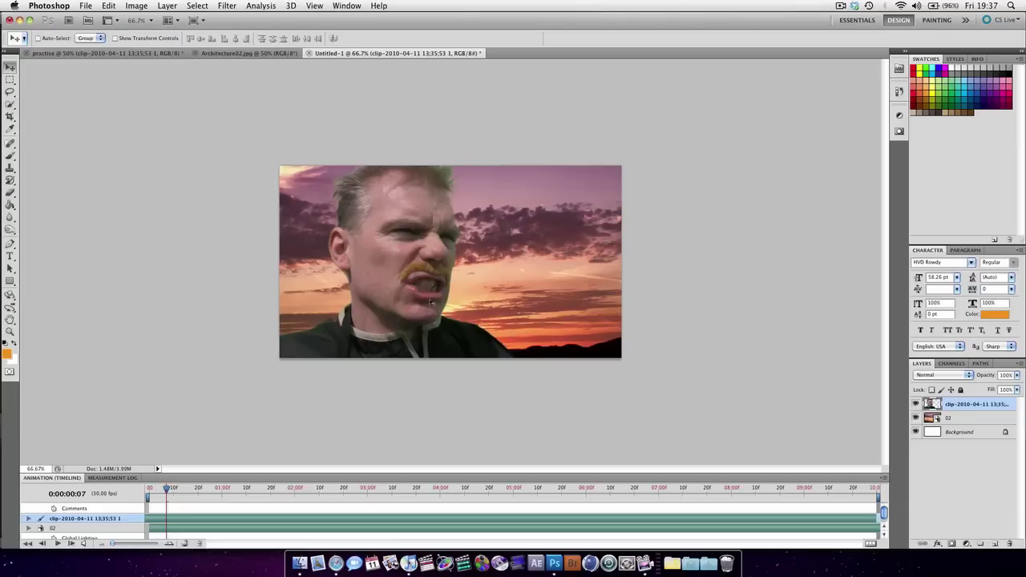
left_click_drag(436, 312, 470, 303)
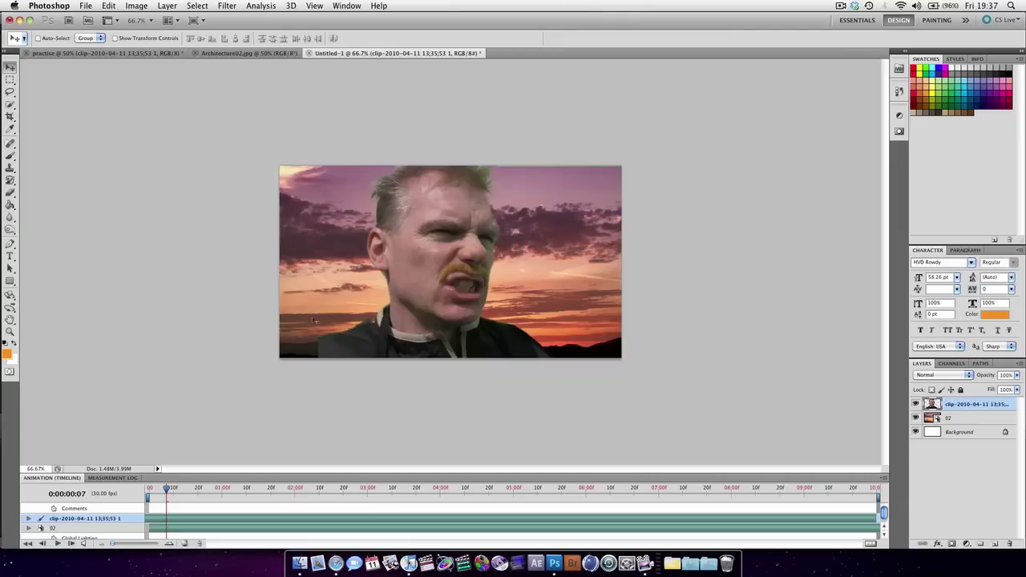
left_click(10, 94)
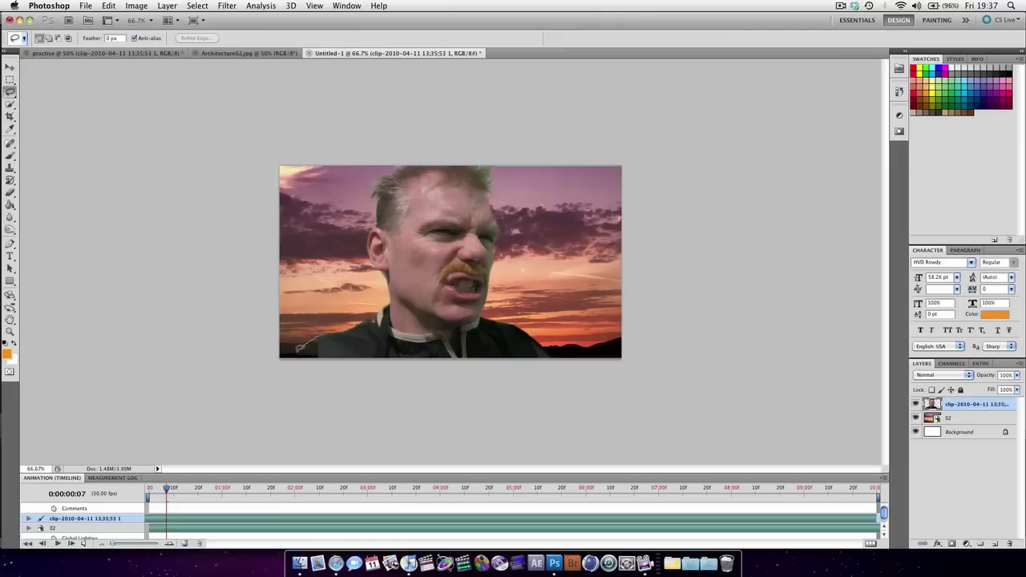
Step: Lasso the portrait's lower-left corner, fill it Content-Aware, and deselect
mouse_move(298, 347)
left_mouse_down()
mouse_move(296, 359)
mouse_move(325, 346)
mouse_move(321, 333)
left_mouse_up()
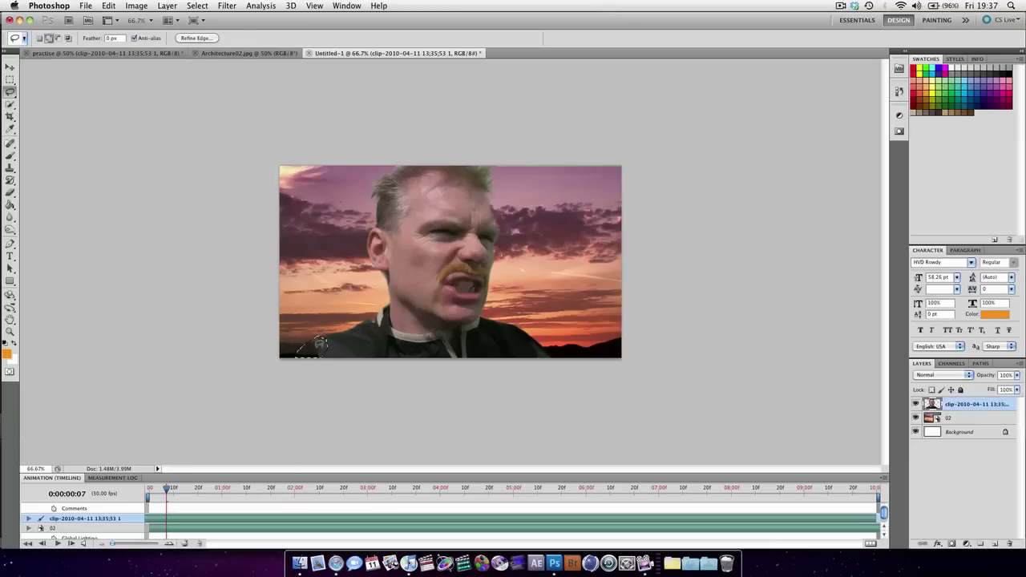
key("shift+BackSpace")
key("Return")
left_click(395, 341)
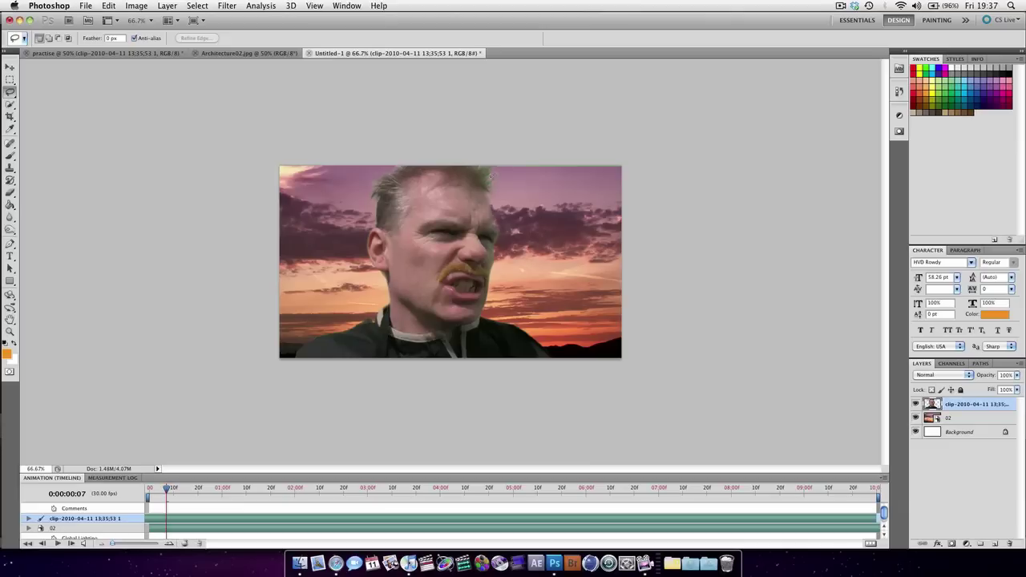
key("e")
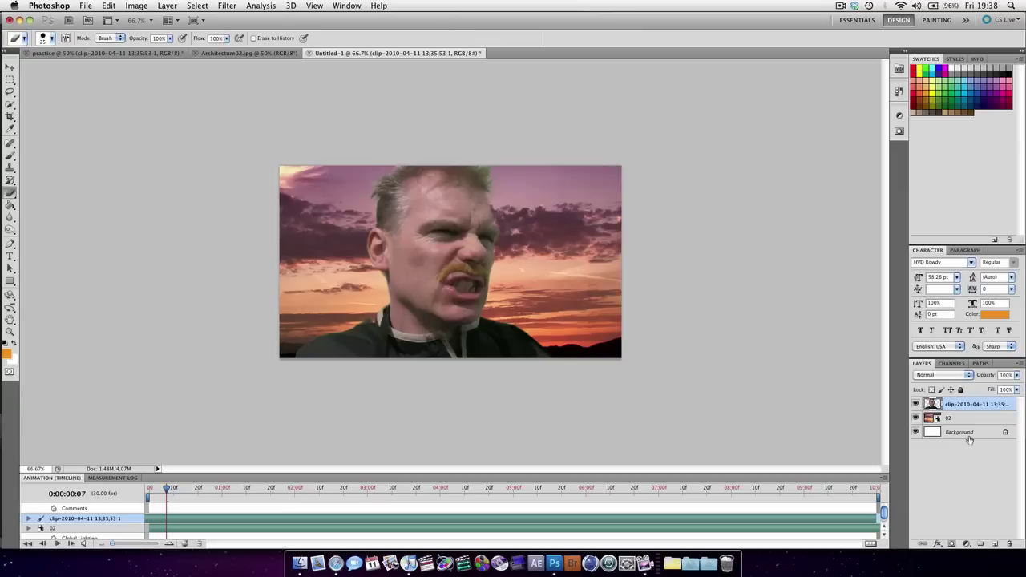
Step: Set Levels on the portrait clip to input 18, midtone about 0.86 and white 220
left_click(136, 6)
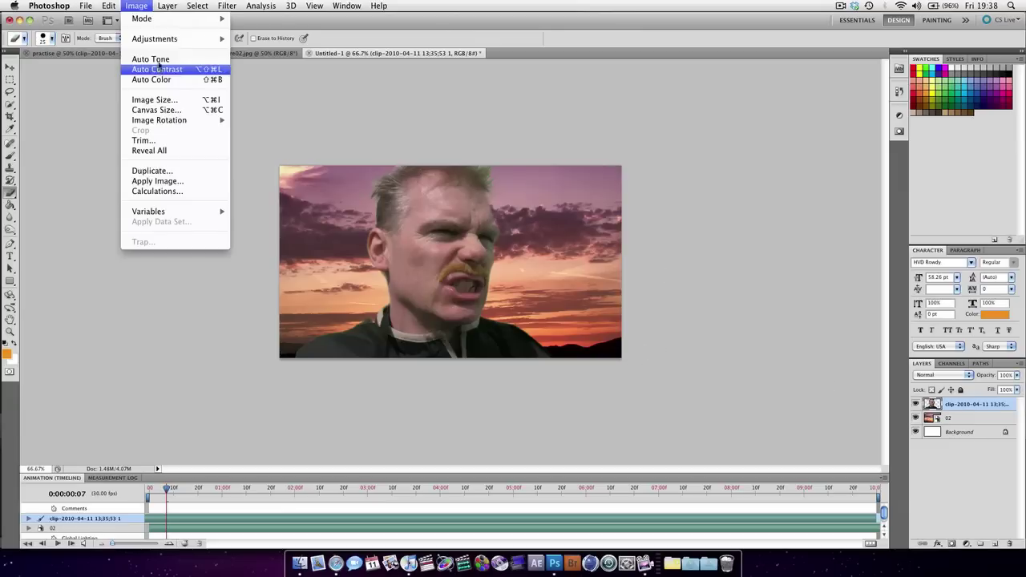
mouse_move(161, 41)
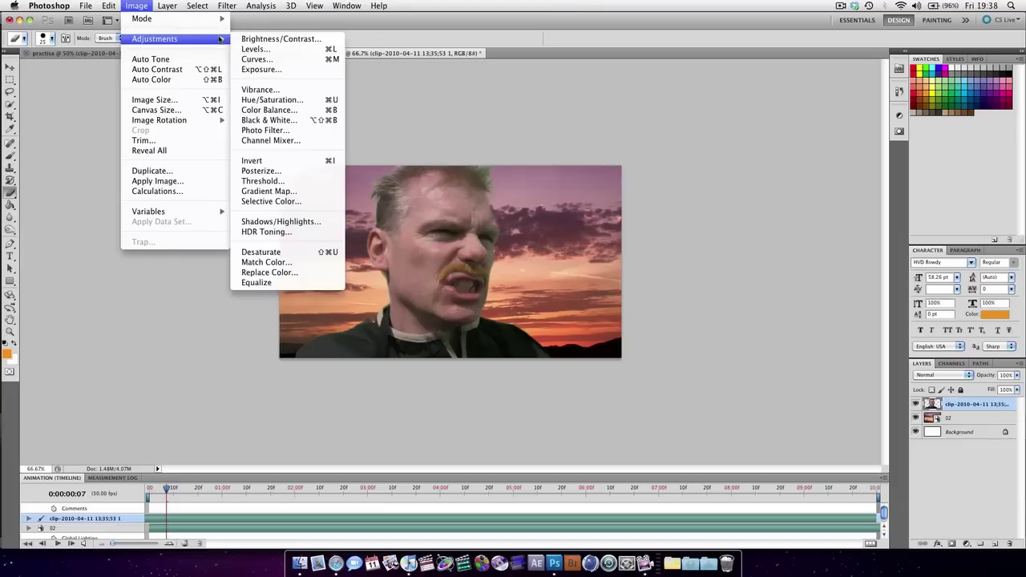
left_click(247, 49)
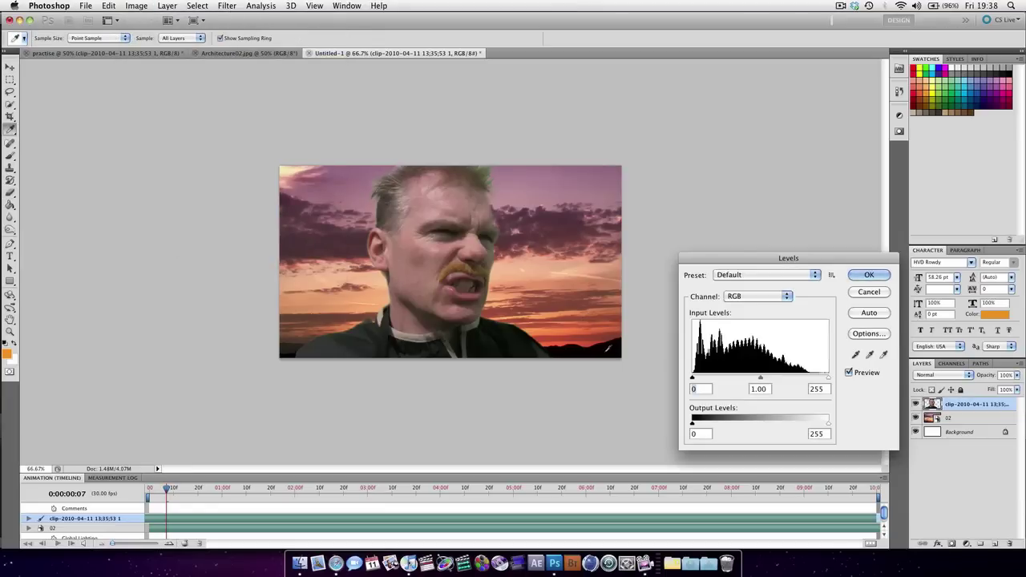
mouse_move(693, 378)
left_mouse_down()
mouse_move(713, 380)
mouse_move(695, 382)
left_mouse_up()
left_click_drag(762, 380, 760, 380)
left_click_drag(828, 378, 756, 380)
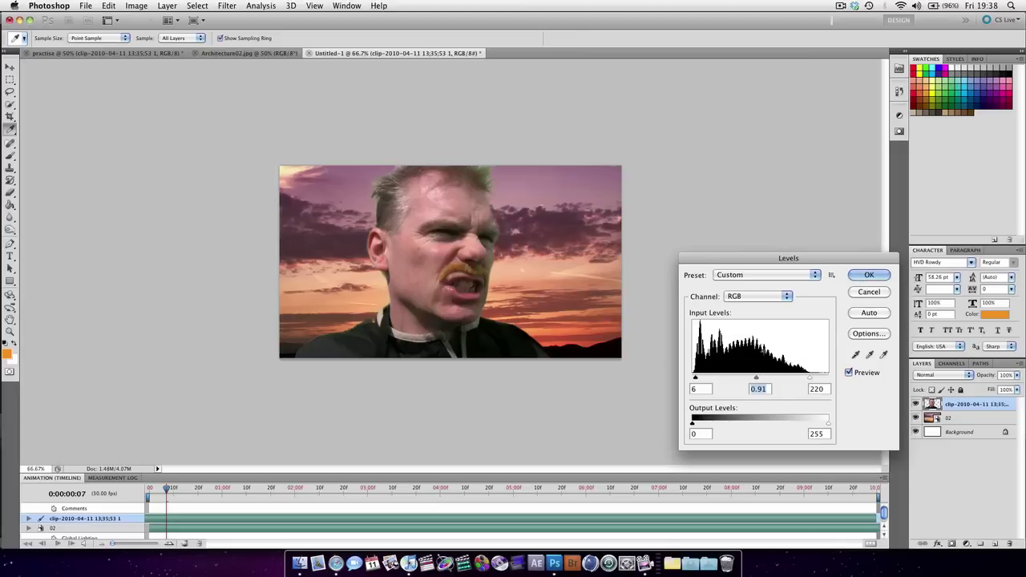
left_click_drag(696, 379, 762, 380)
Step: Confirm the portrait Levels, then select and rasterize the sunset layer 02
left_click(869, 275)
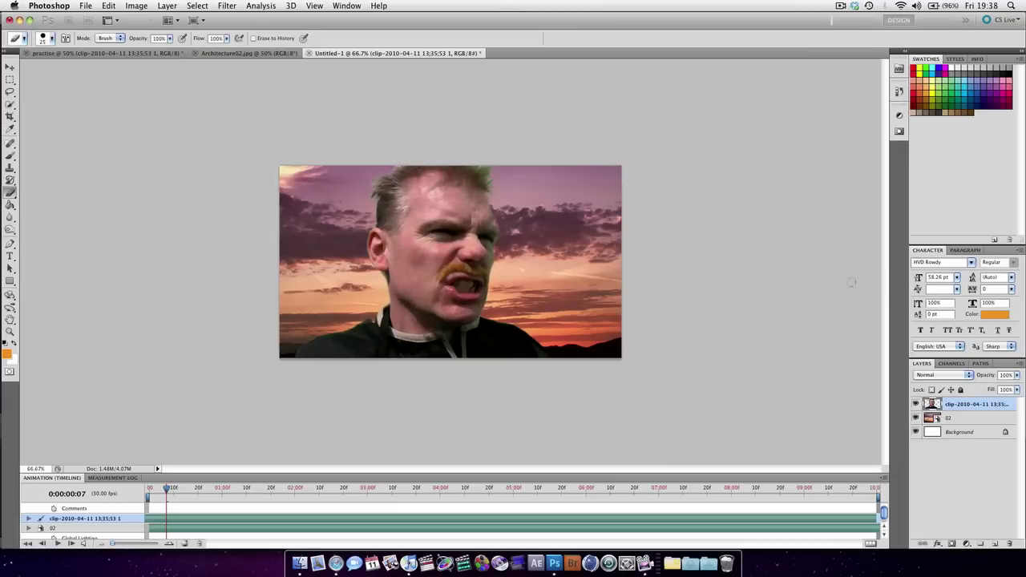
left_click(935, 416)
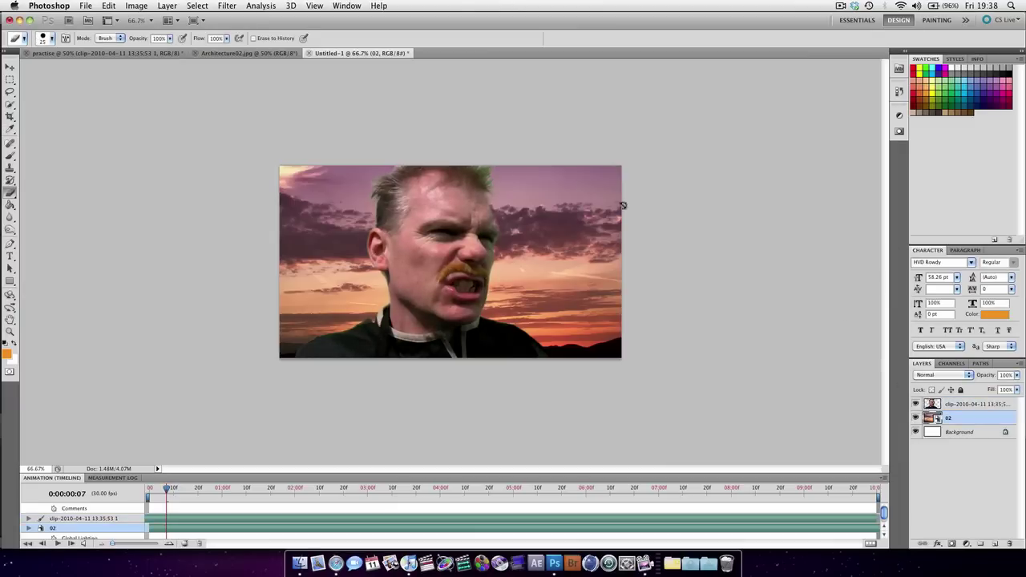
left_click(137, 7)
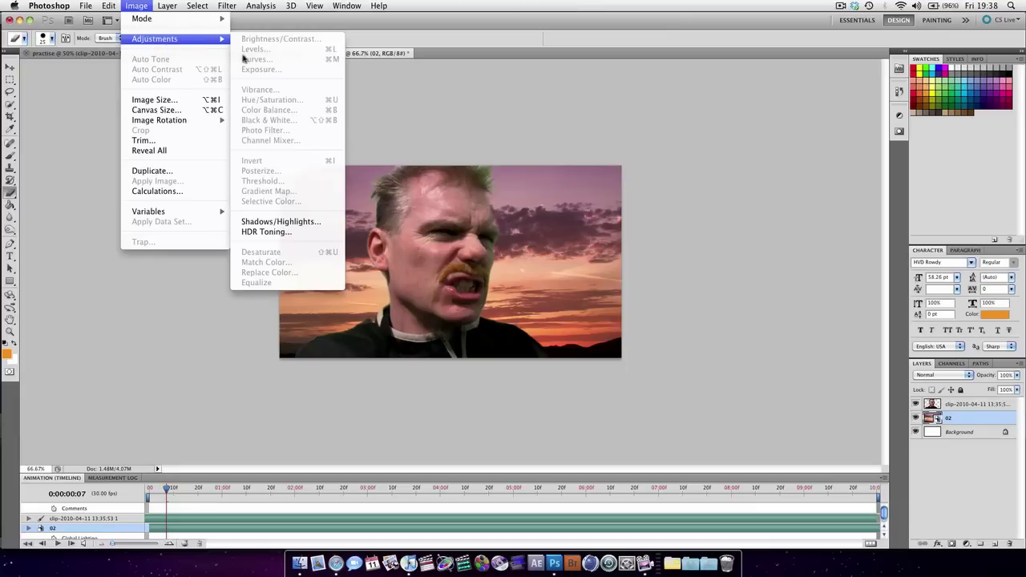
left_click(949, 417)
right_click(949, 417)
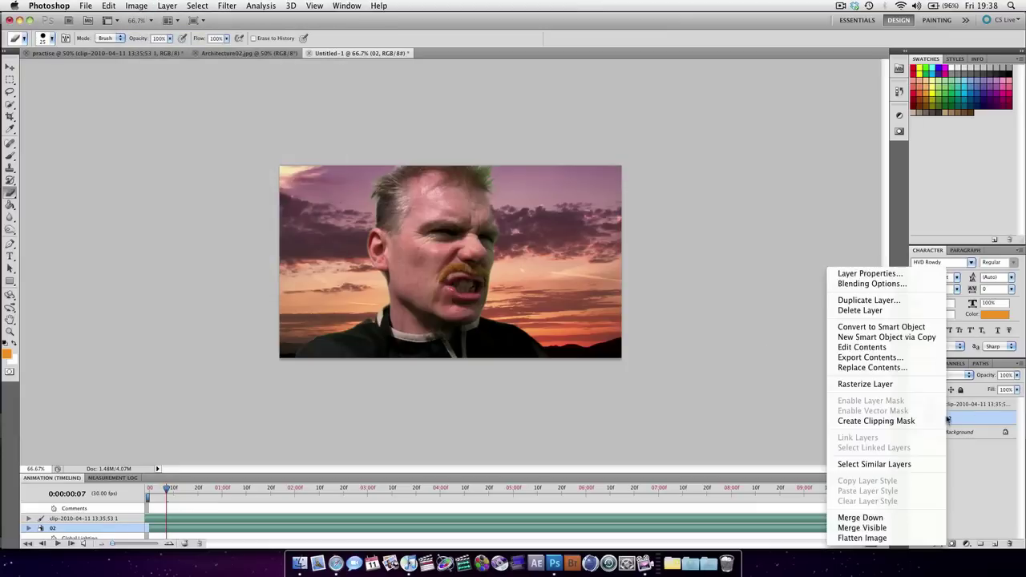
left_click(882, 385)
Step: Apply Levels of 35 / 1.34 / 227 to the sunset sky layer
left_click(138, 6)
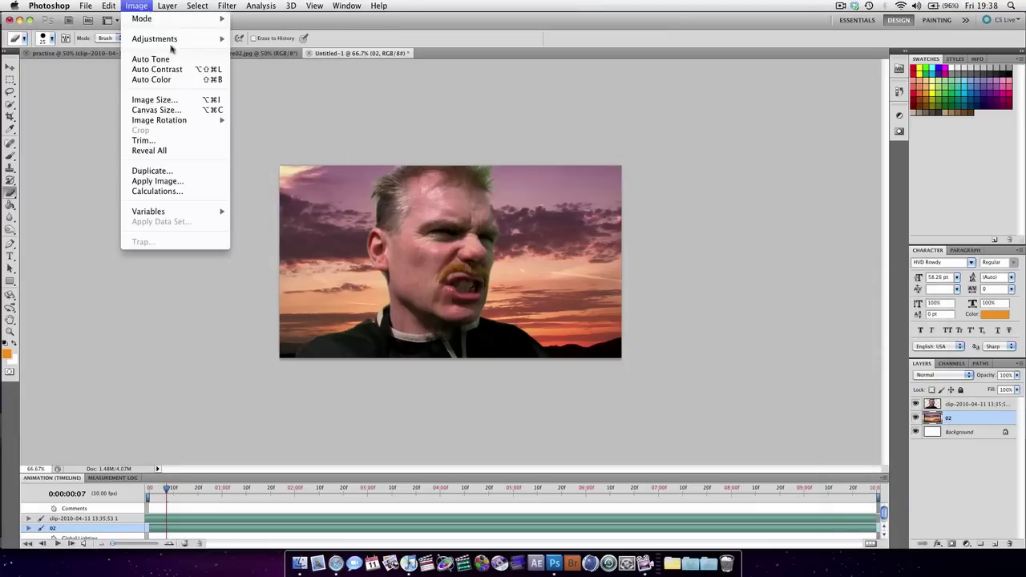
mouse_move(171, 42)
left_click(246, 51)
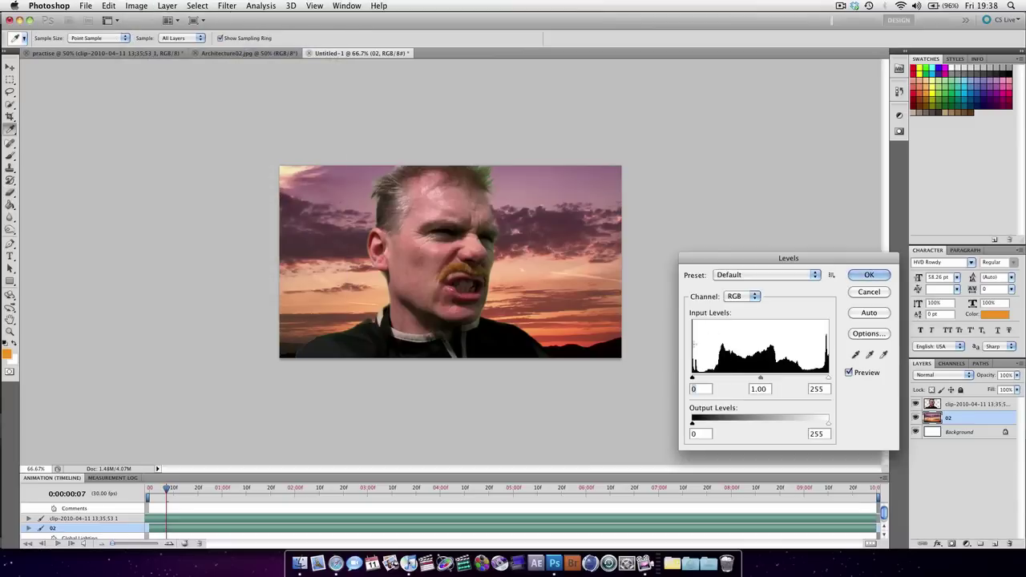
left_click_drag(693, 377, 757, 380)
left_click_drag(828, 378, 814, 380)
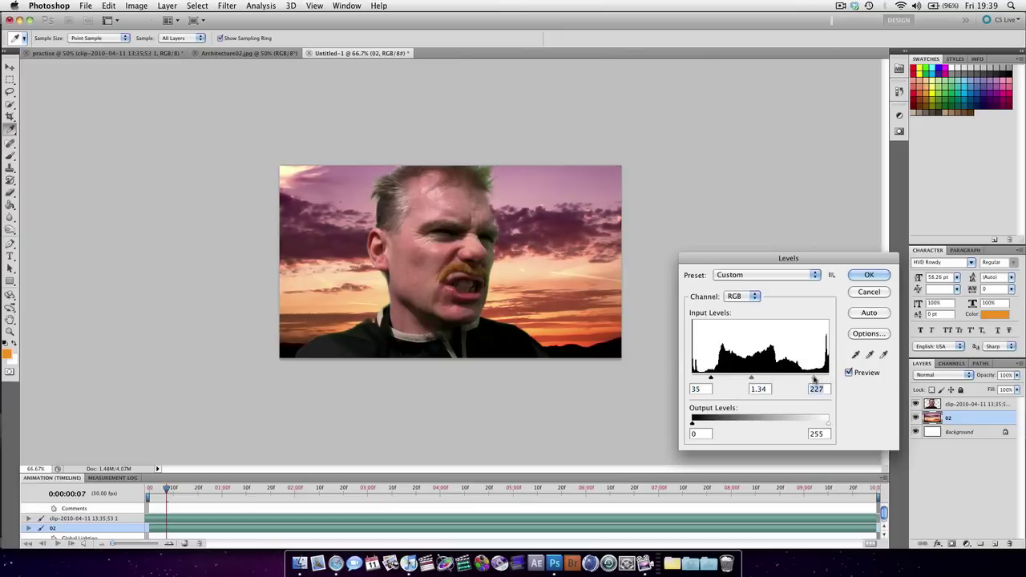
left_click(869, 275)
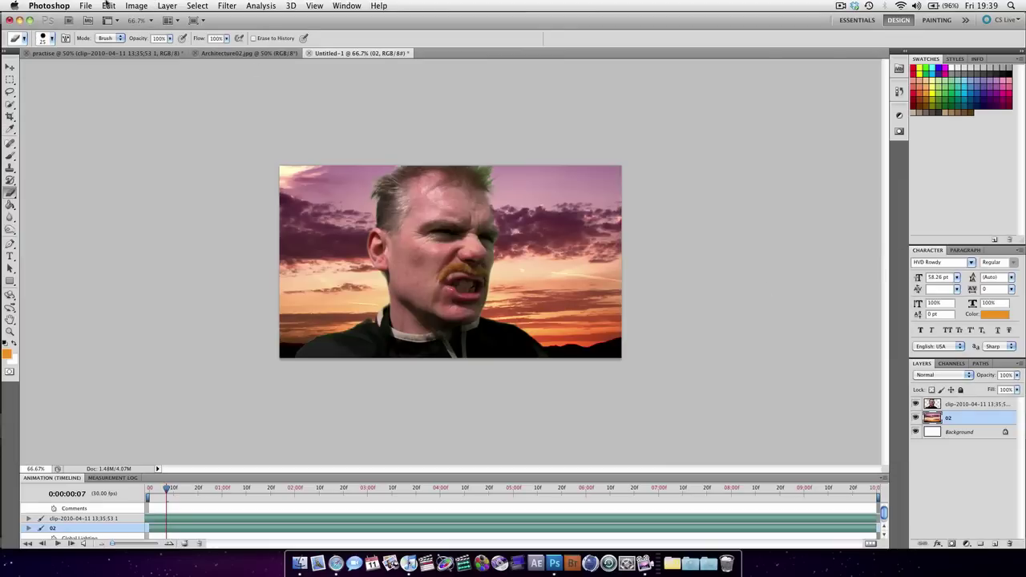
Step: On the portrait layer, open Replace Color and sample the green tint in the hair
left_click(136, 6)
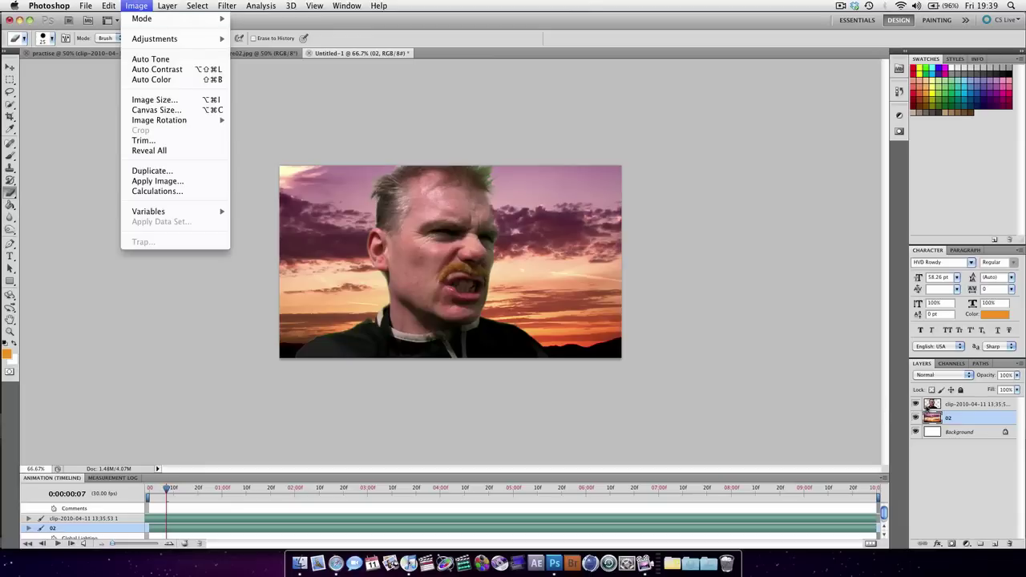
left_click(945, 410)
left_click(962, 405)
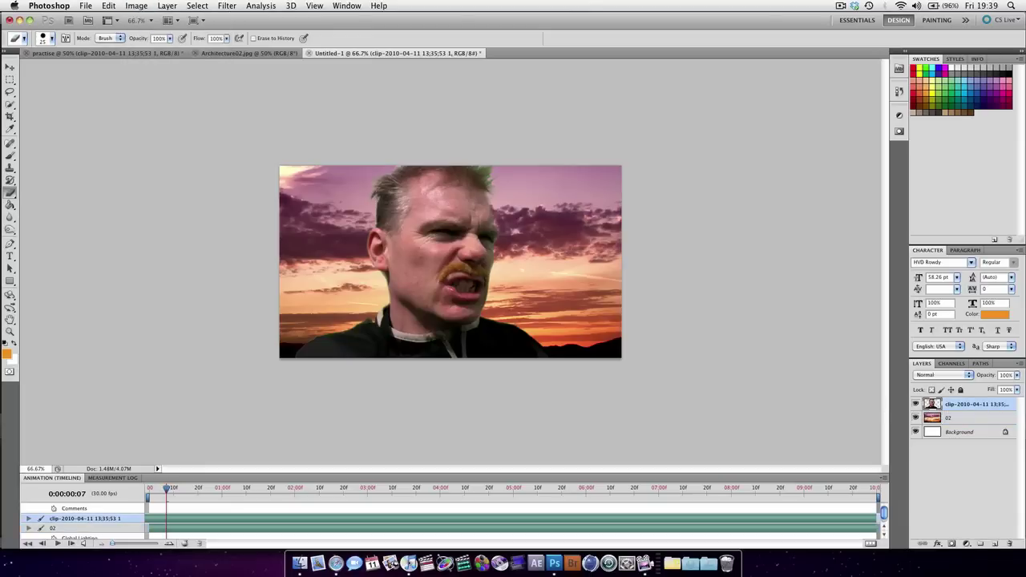
left_click(147, 5)
mouse_move(156, 38)
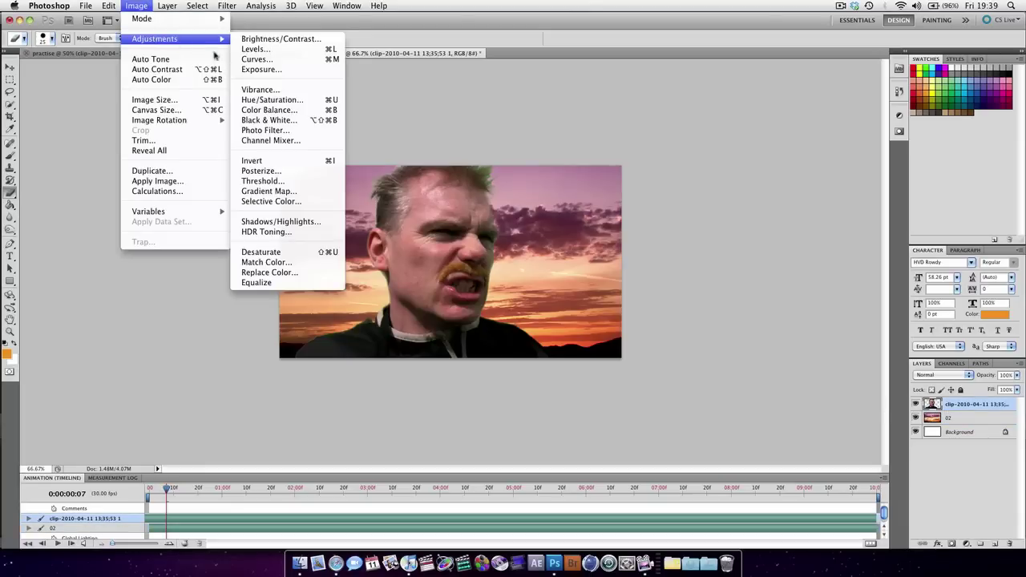
left_click(294, 273)
left_click_drag(469, 112, 674, 207)
left_click(490, 173)
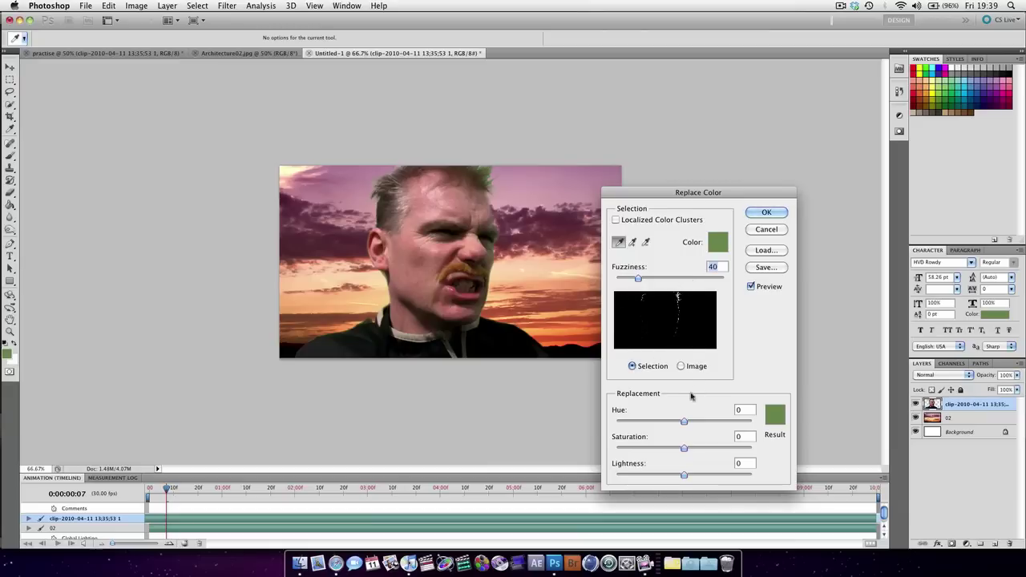
Step: Set Replace Color to Fuzziness 87, Hue -129, Saturation +21, Lightness +29 and apply
left_click_drag(683, 421, 658, 423)
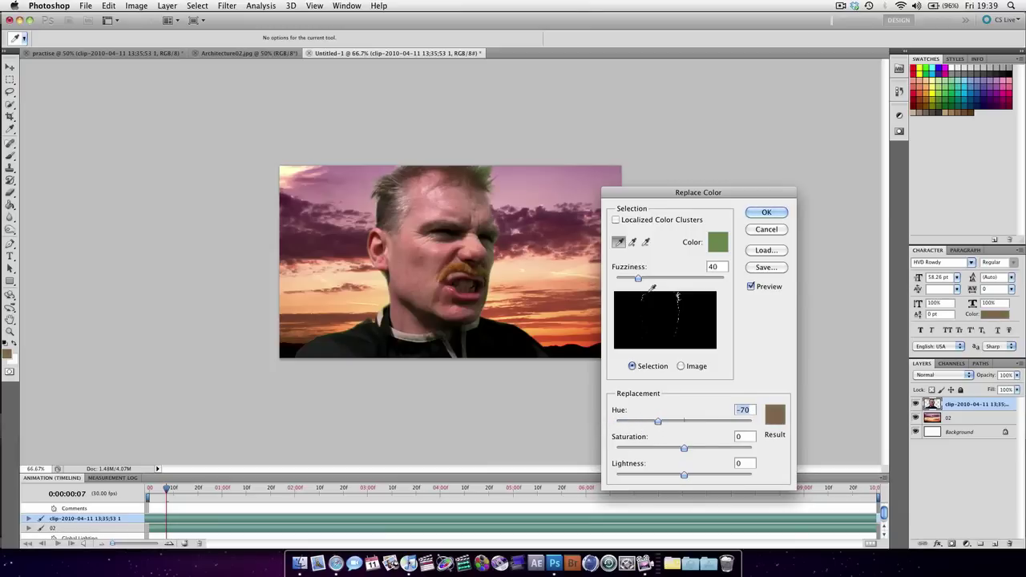
left_click_drag(639, 280, 664, 282)
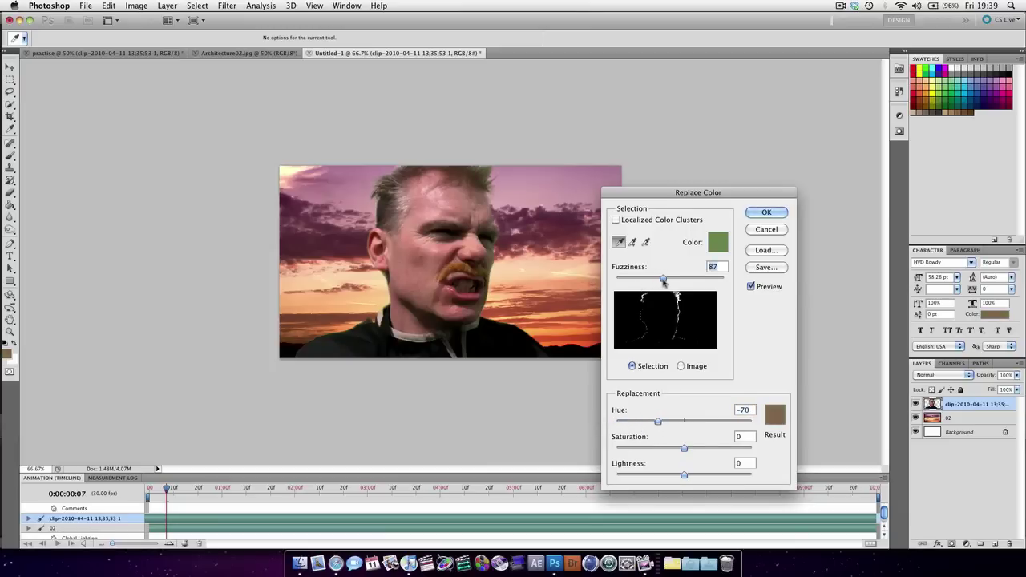
left_click(680, 366)
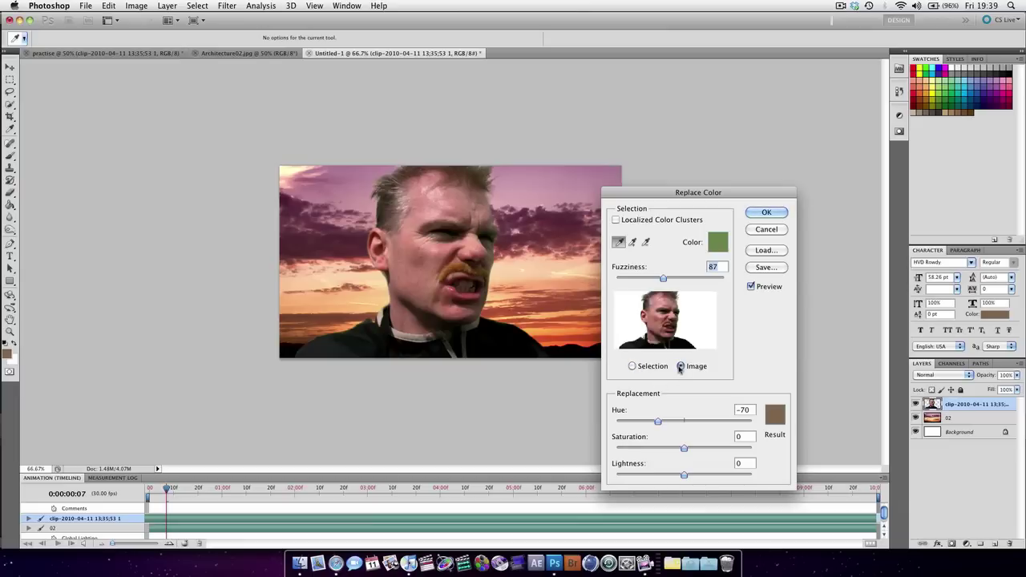
left_click(633, 367)
left_click_drag(684, 476, 697, 454)
left_click_drag(657, 424, 636, 425)
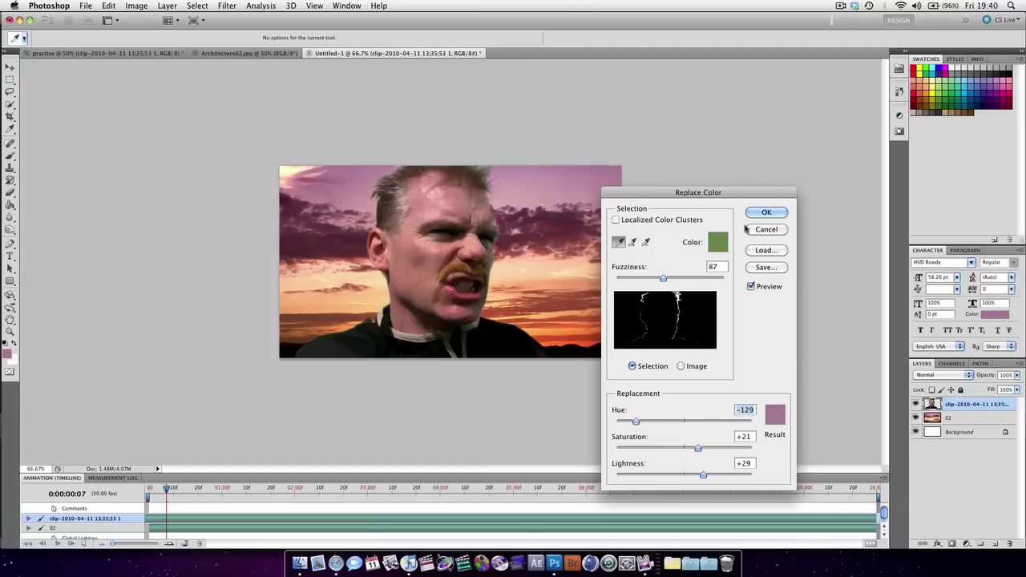
left_click(765, 213)
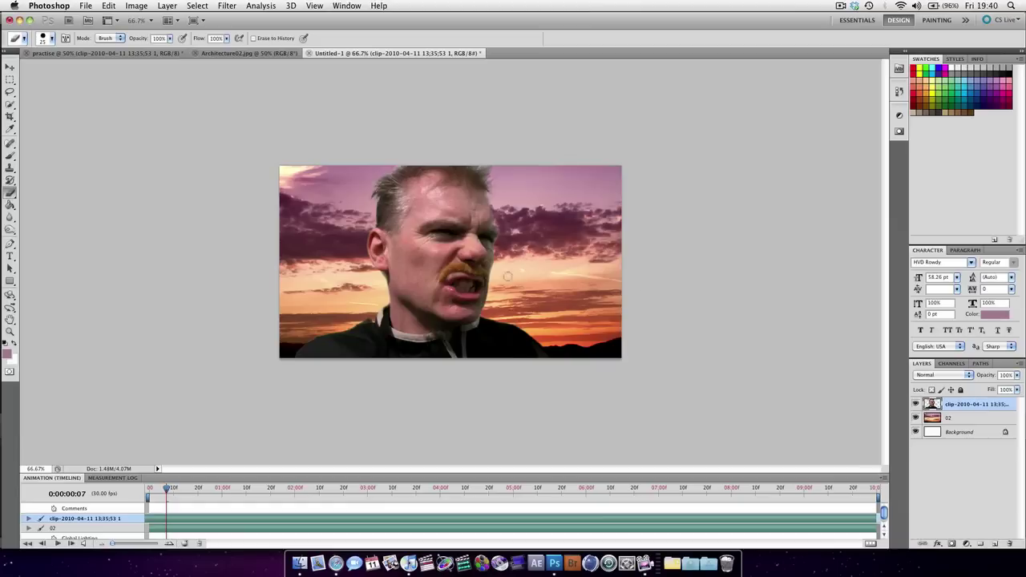
Step: Zoom to 200% on the face and choose the Spot Healing Brush tool
key("super+equal")
key("super+equal")
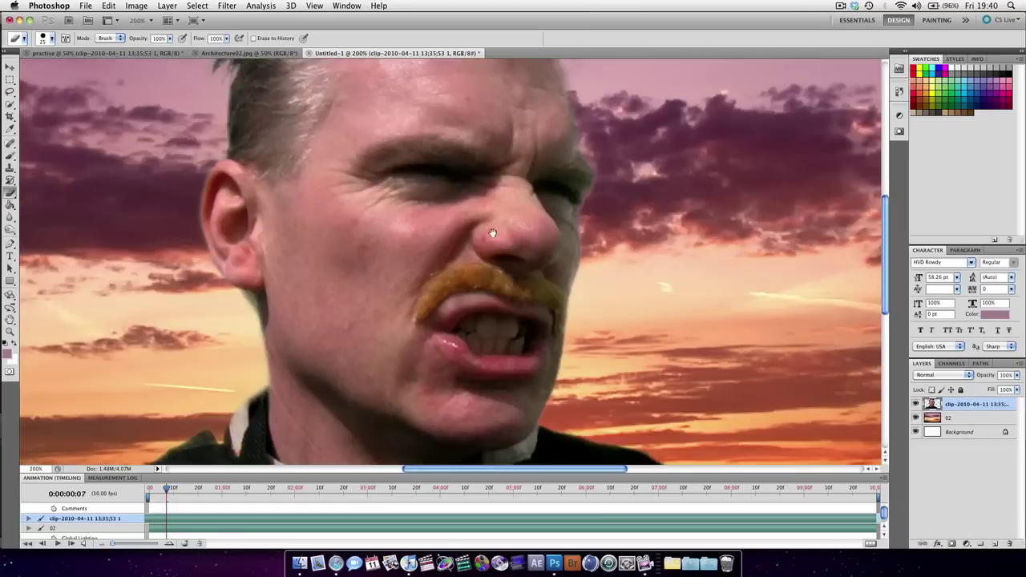
left_click_drag(478, 222, 388, 209)
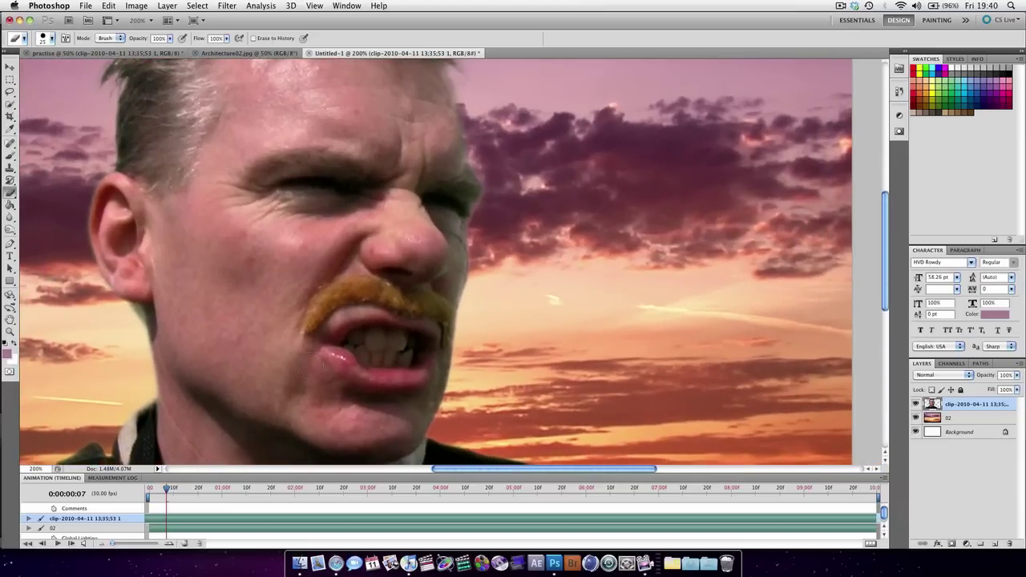
left_click_drag(201, 261, 184, 225)
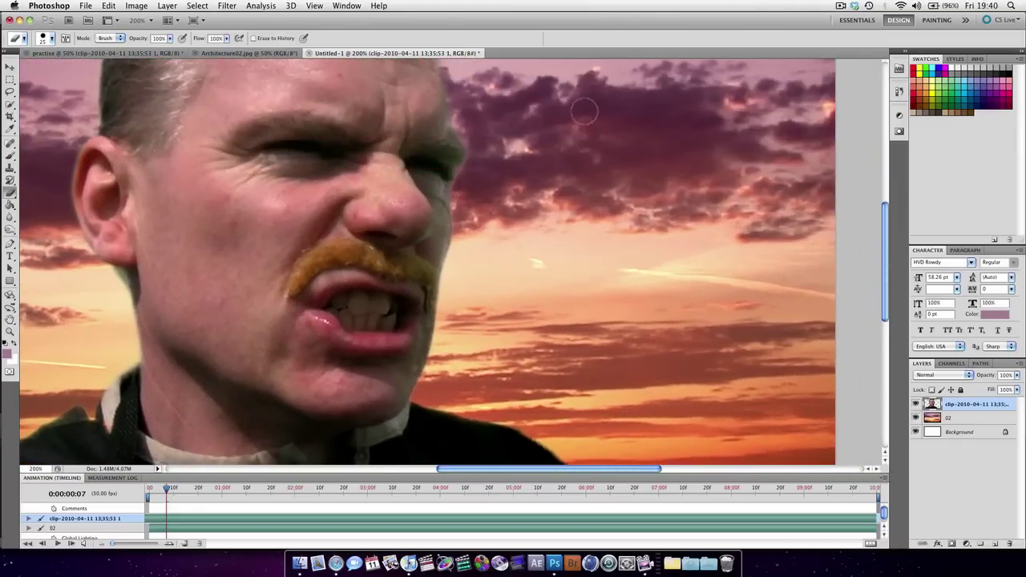
left_click(841, 6)
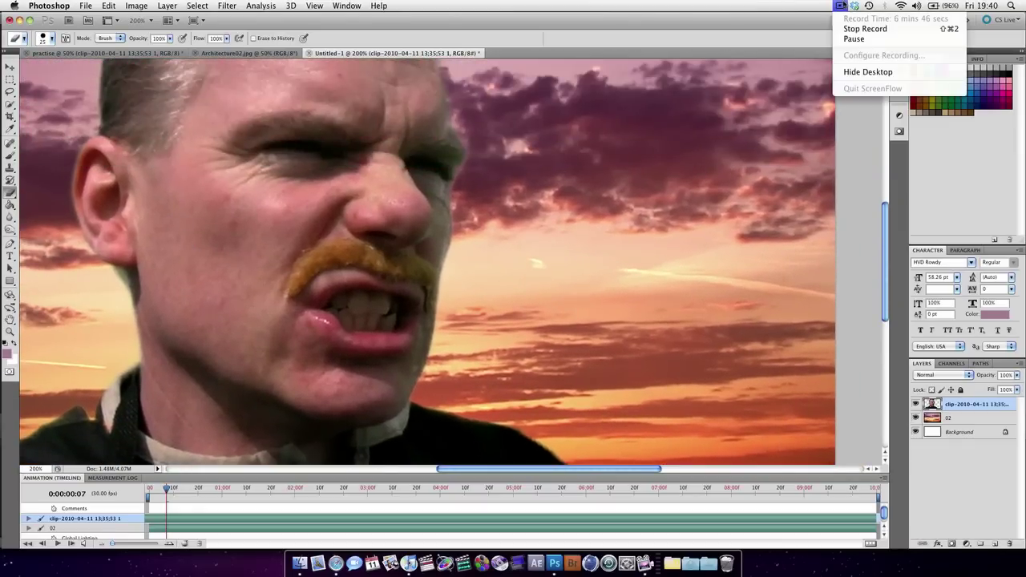
left_click(723, 4)
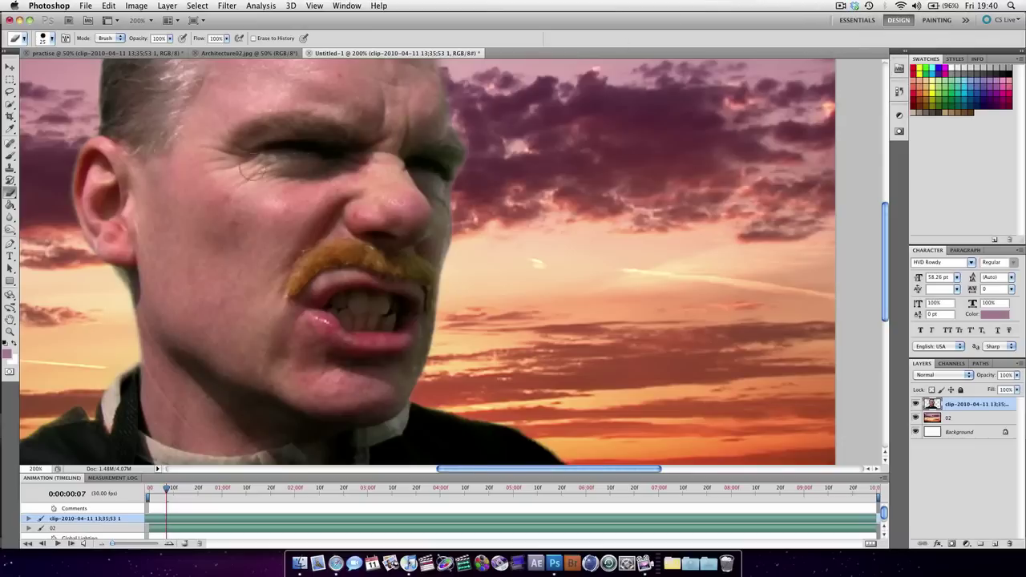
left_click(11, 157)
left_click(13, 158)
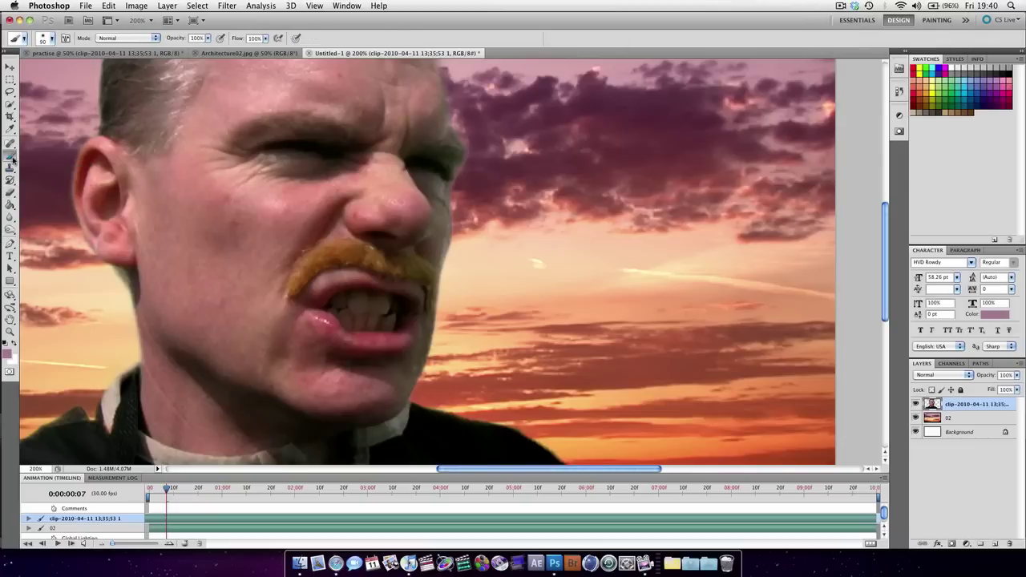
left_click(13, 159)
left_click(12, 145)
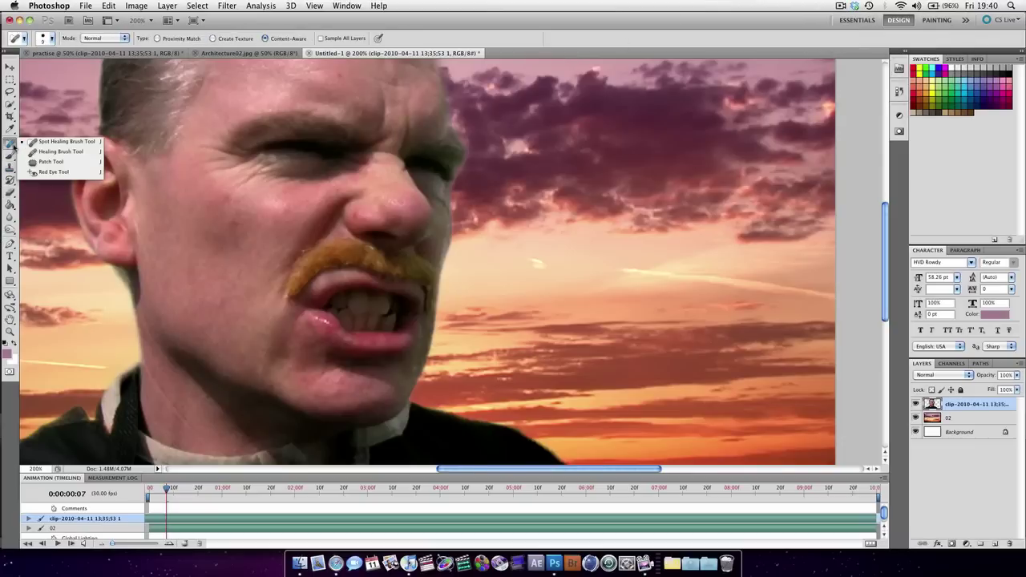
left_click(56, 141)
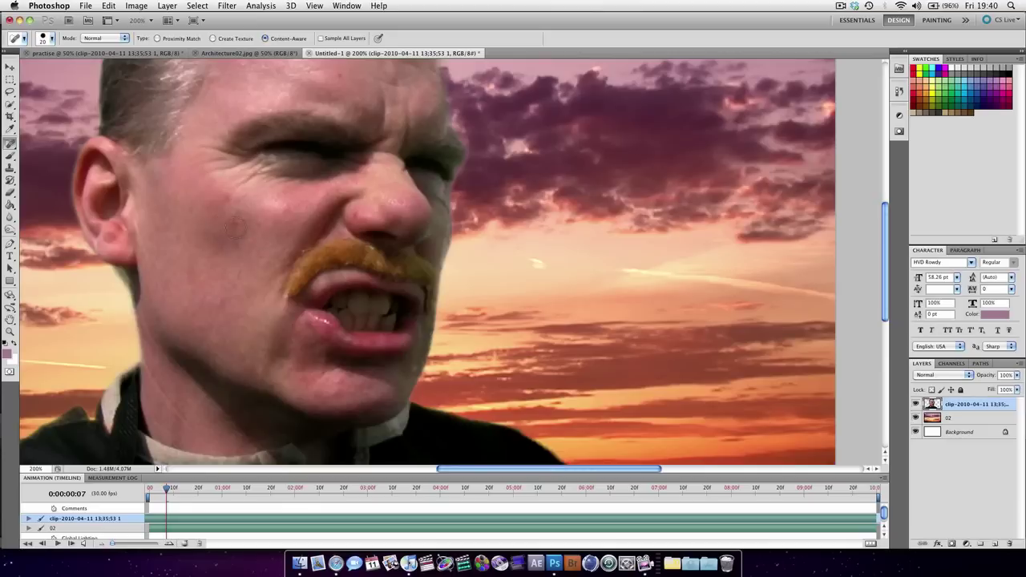
Step: Heal the cheek, nose, eye-corner and forehead blemishes, then retouch the shoulder outline
left_click(237, 227)
left_click(226, 199)
left_click(284, 209)
left_click(354, 216)
left_click(406, 170)
left_click(342, 77)
left_click_drag(234, 320, 599, 179)
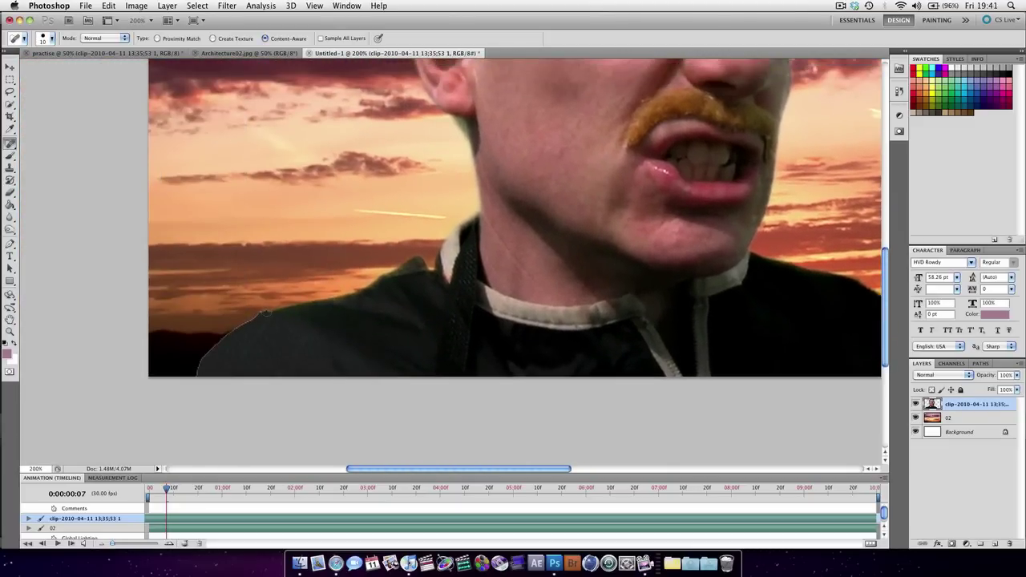
mouse_move(267, 311)
left_mouse_down()
mouse_move(215, 340)
mouse_move(191, 378)
left_mouse_up()
Step: Switch to the Eraser and adjust its brush size and hardness
key("e")
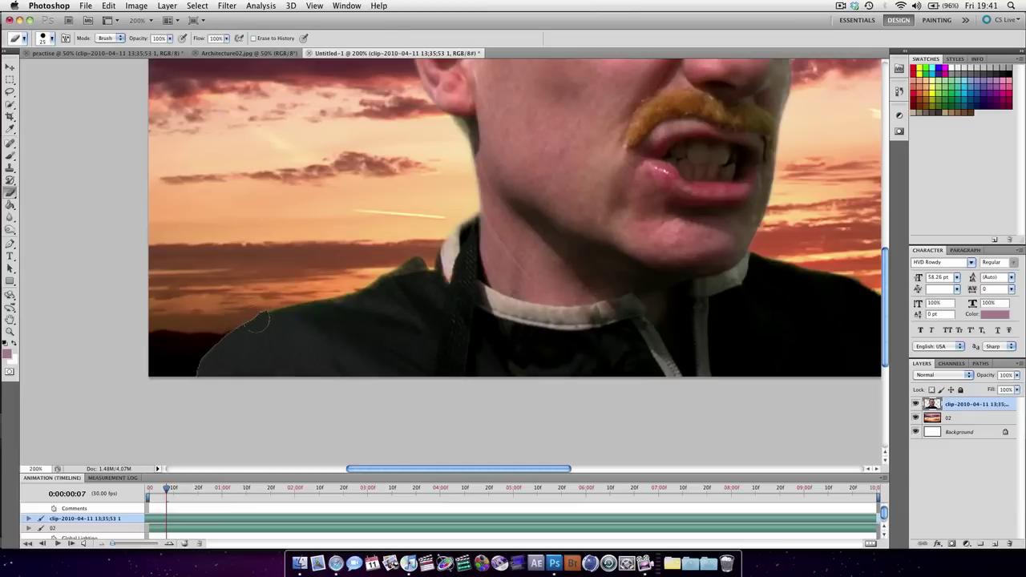
right_click(255, 302)
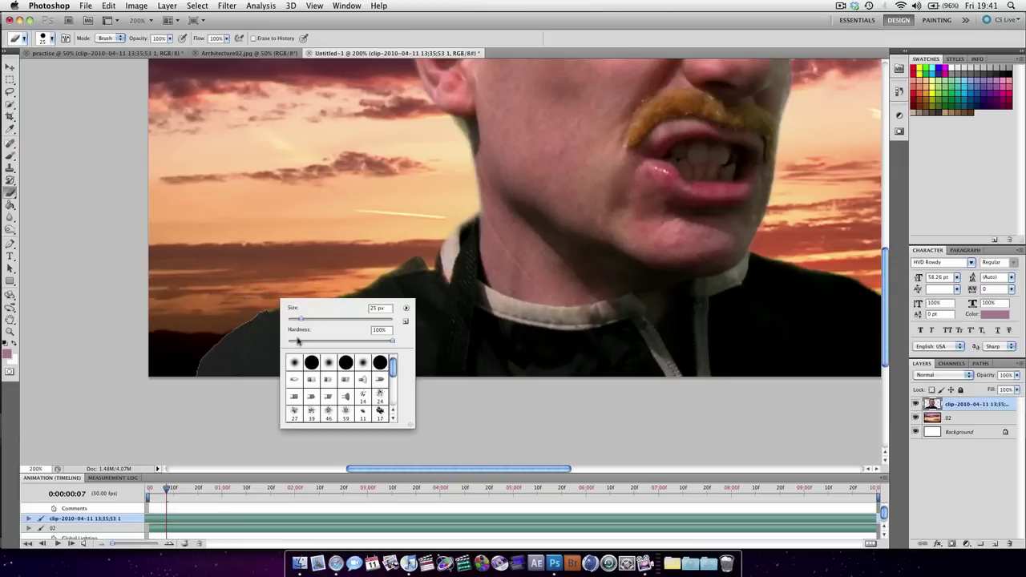
key("Return")
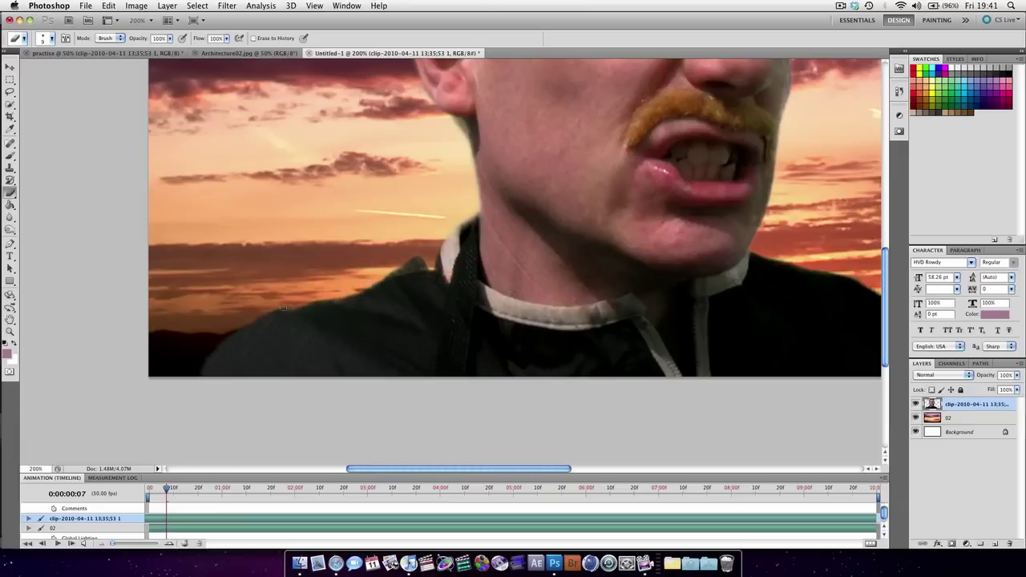
Step: Return the view to 100% showing the whole composite and list the adjustment layer types
left_click_drag(420, 250, 144, 288)
left_click_drag(264, 211, 217, 313)
scroll(217, 313, "up", 3)
scroll(217, 313, "right", 2)
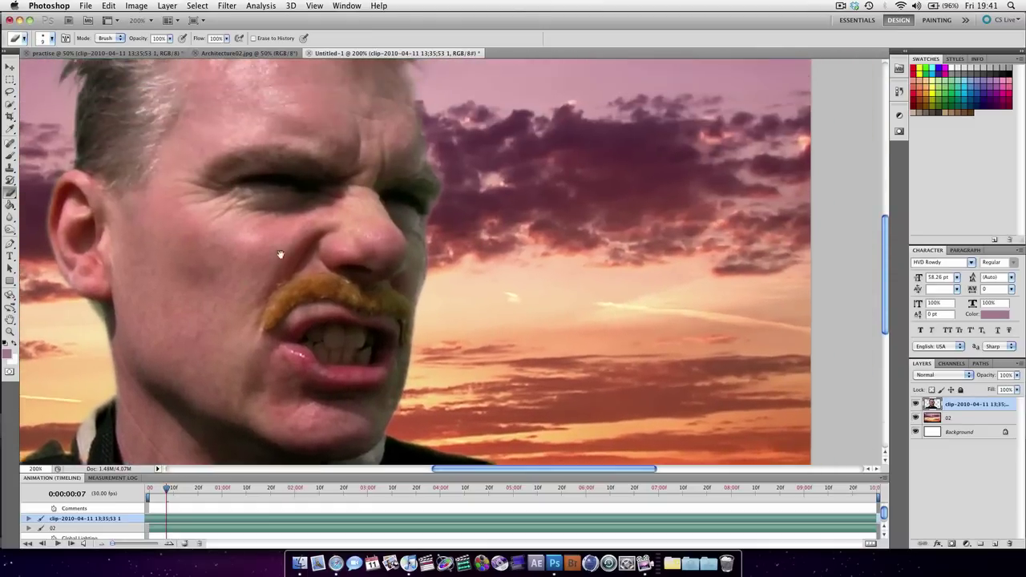
key("super+minus")
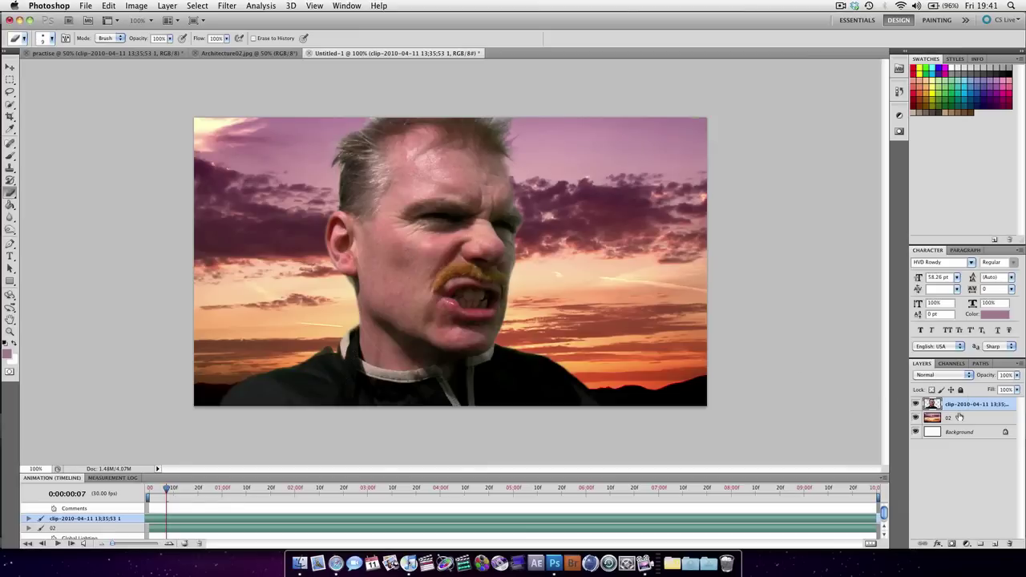
left_click(970, 545)
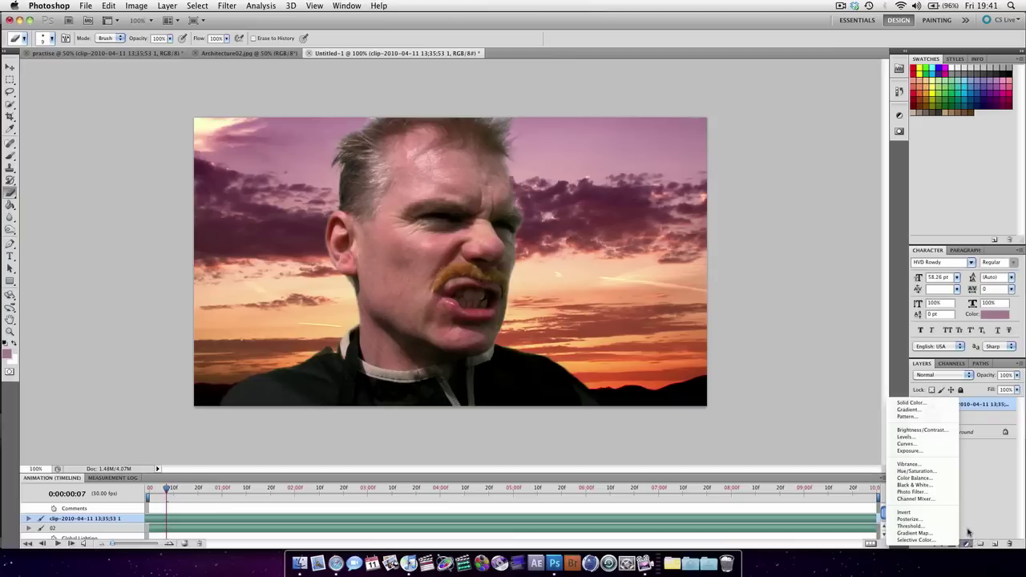
Step: Add a Curves adjustment layer with lowered shadows and a highlight point at 224→217
left_click(916, 444)
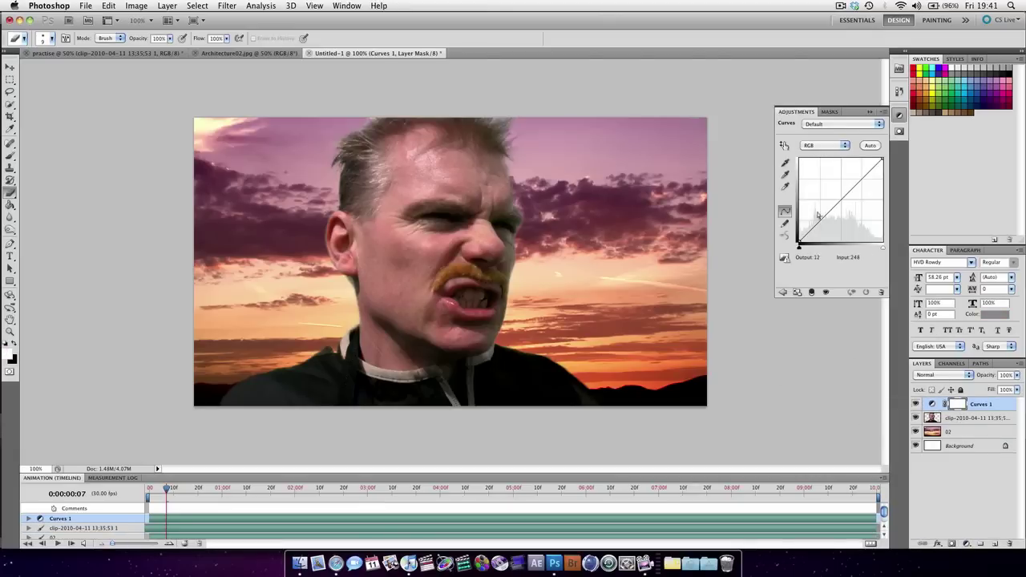
left_click_drag(810, 230, 827, 214)
left_click_drag(870, 170, 873, 170)
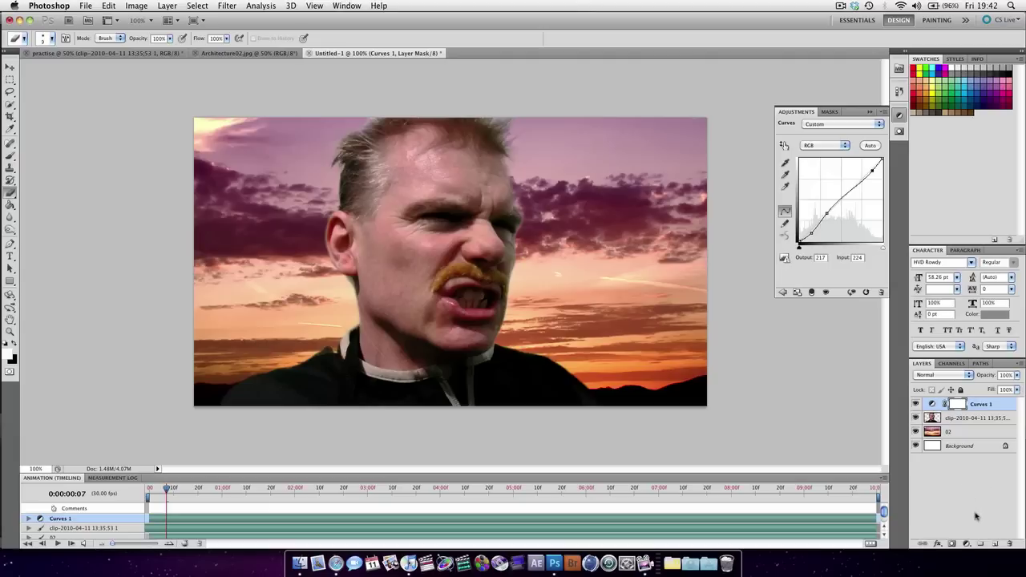
Step: Select the sky layer 02 and open Lens Blur with more accurate preview and radius 18
left_click(946, 431)
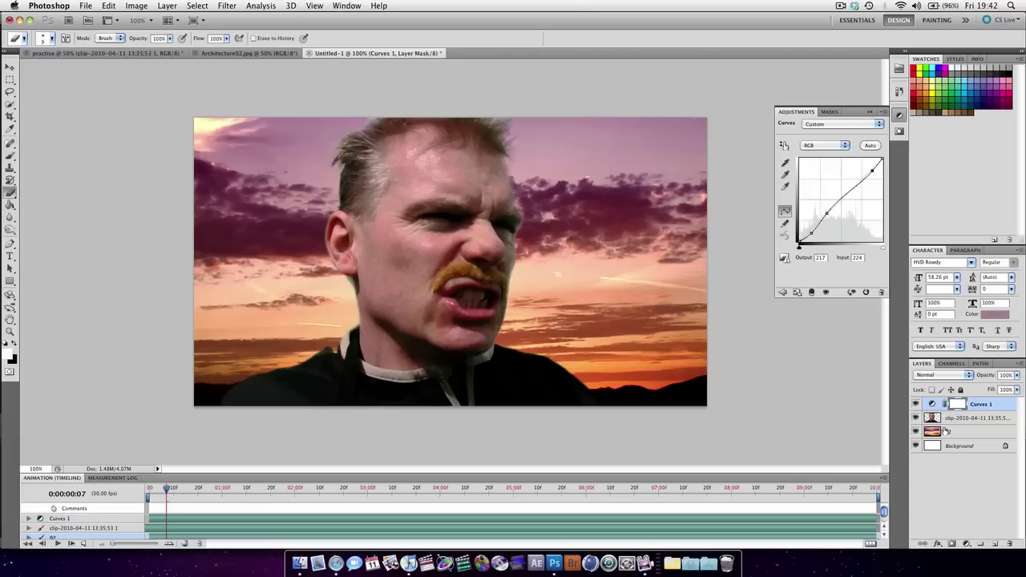
left_click(228, 5)
mouse_move(269, 123)
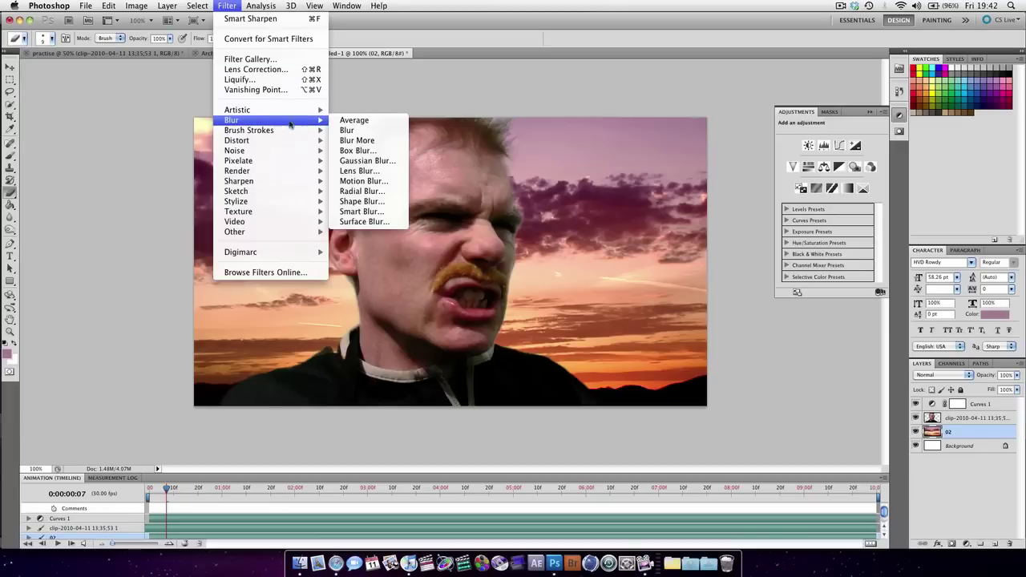
left_click(387, 162)
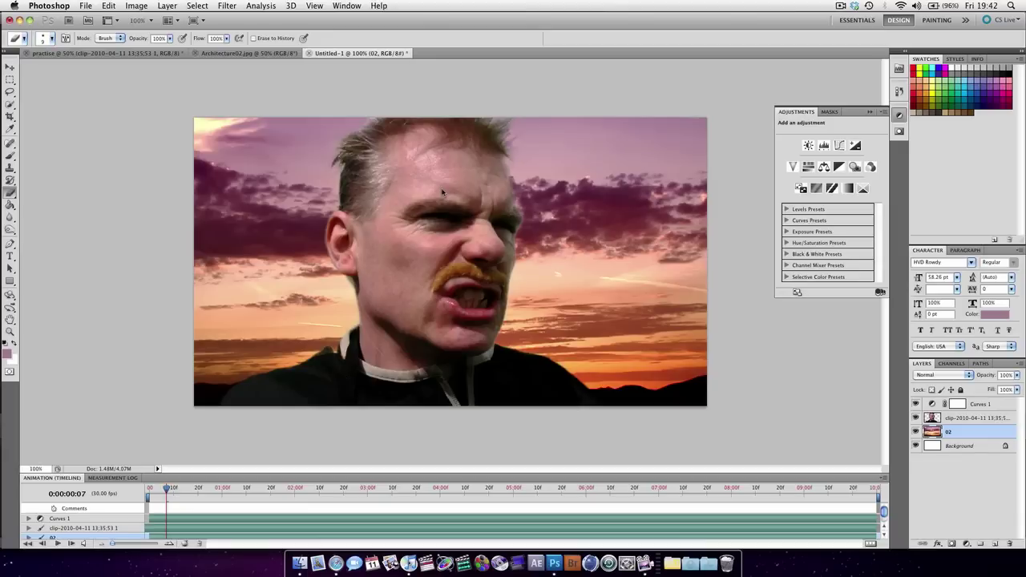
key("super+alt+f")
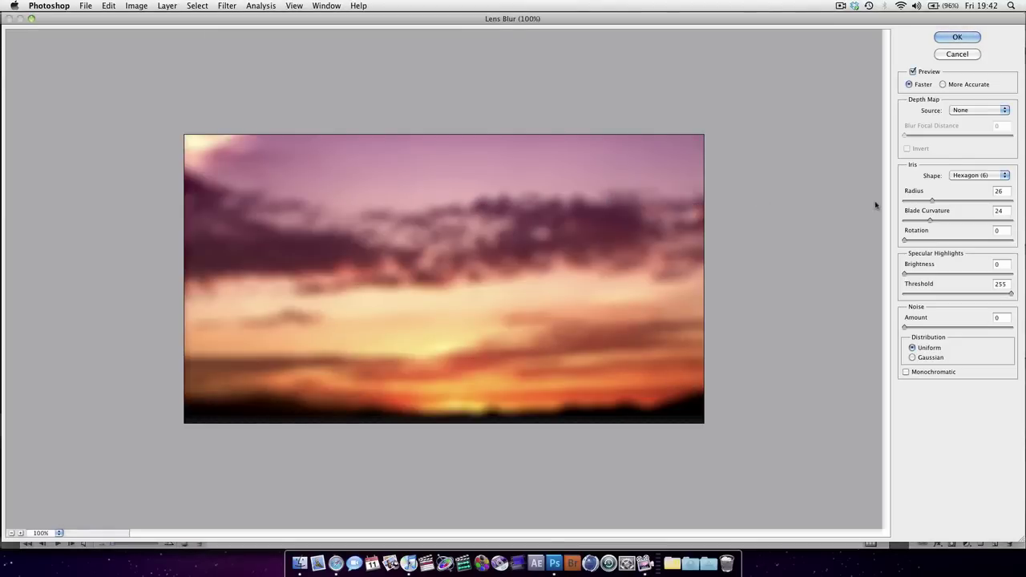
left_click(942, 85)
left_click_drag(932, 201, 917, 202)
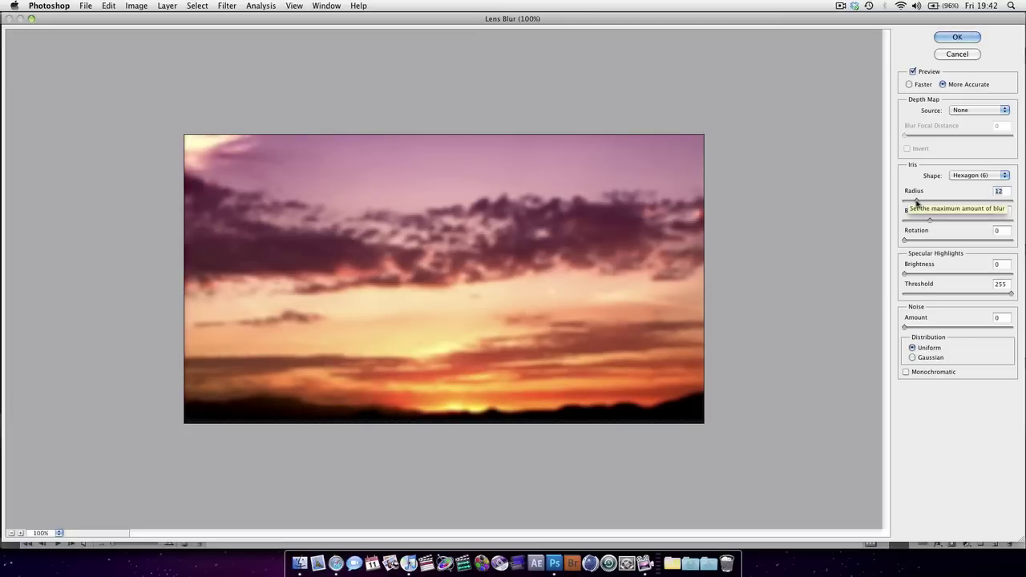
left_click_drag(918, 203, 925, 202)
Step: Turn on the Lens Blur preview, set specular brightness 5 and apply the blur
left_click_drag(880, 23, 904, 411)
left_click_drag(795, 406, 767, 113)
left_click(909, 167)
left_click(910, 167)
left_click(911, 166)
left_click(911, 166)
left_click(911, 166)
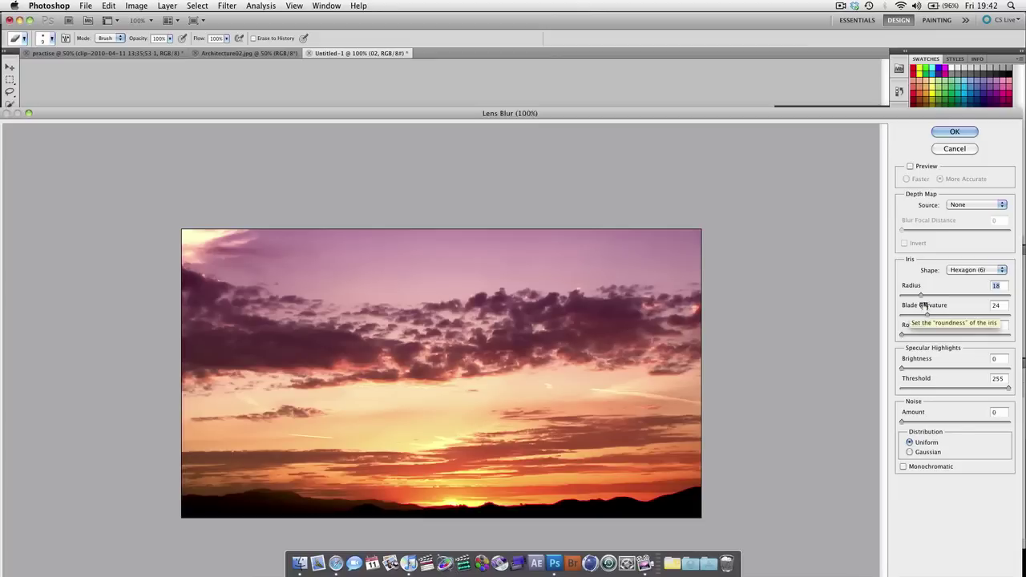
left_click(911, 167)
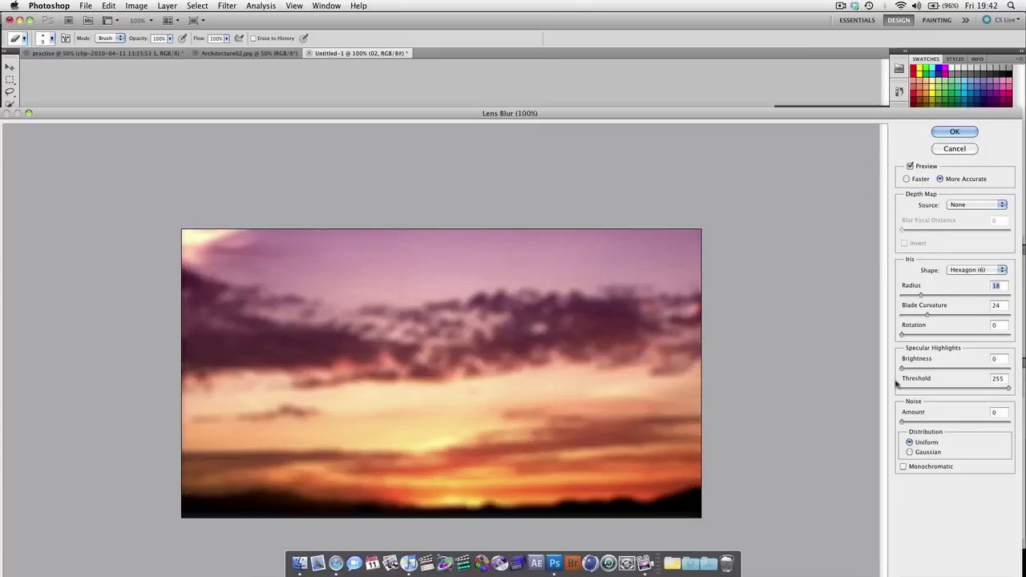
left_click_drag(905, 370, 907, 369)
left_click(955, 132)
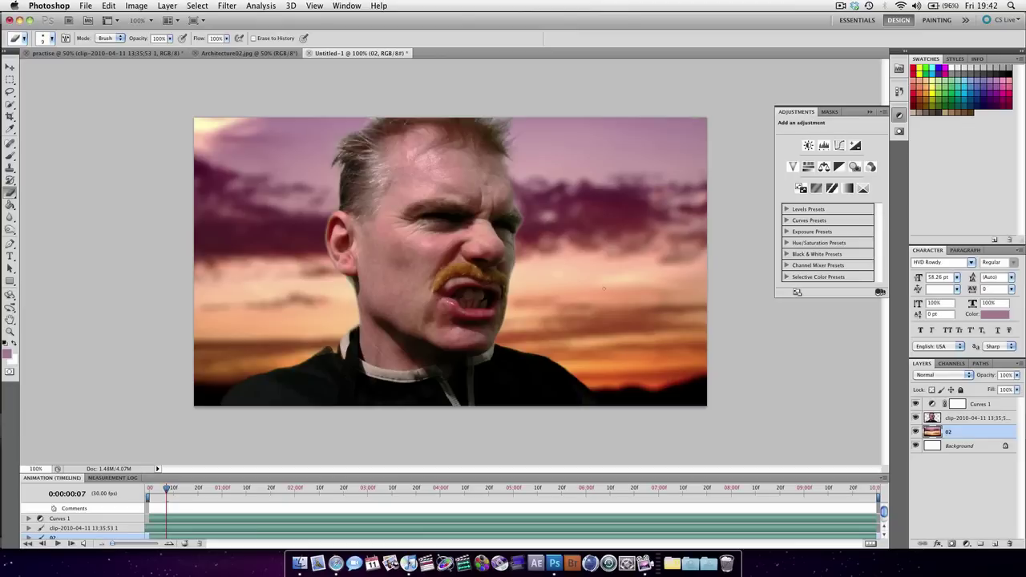
Step: Select the portrait clip layer and raise the brush size to 25 px with ]
right_click(356, 280)
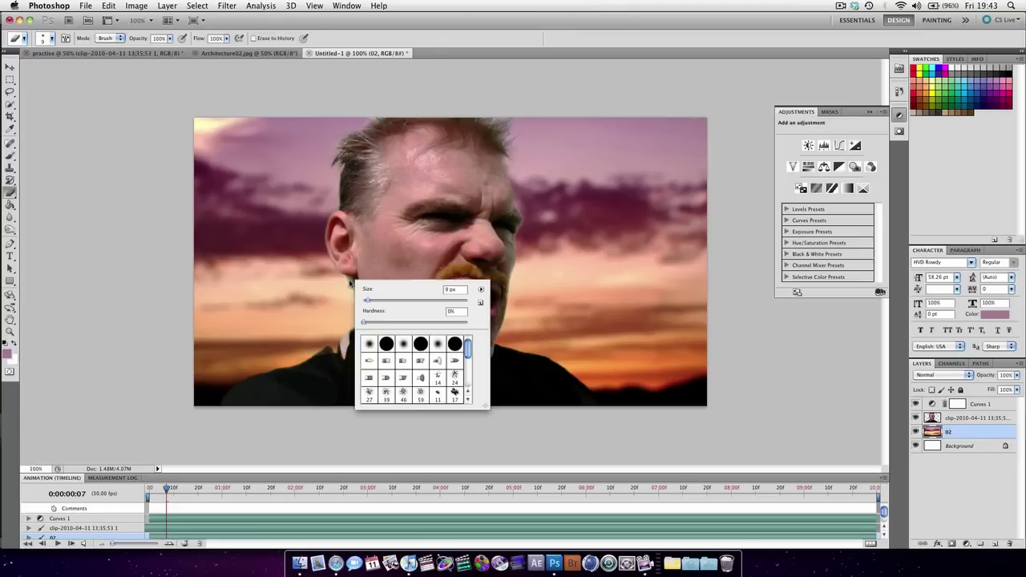
left_click(346, 307)
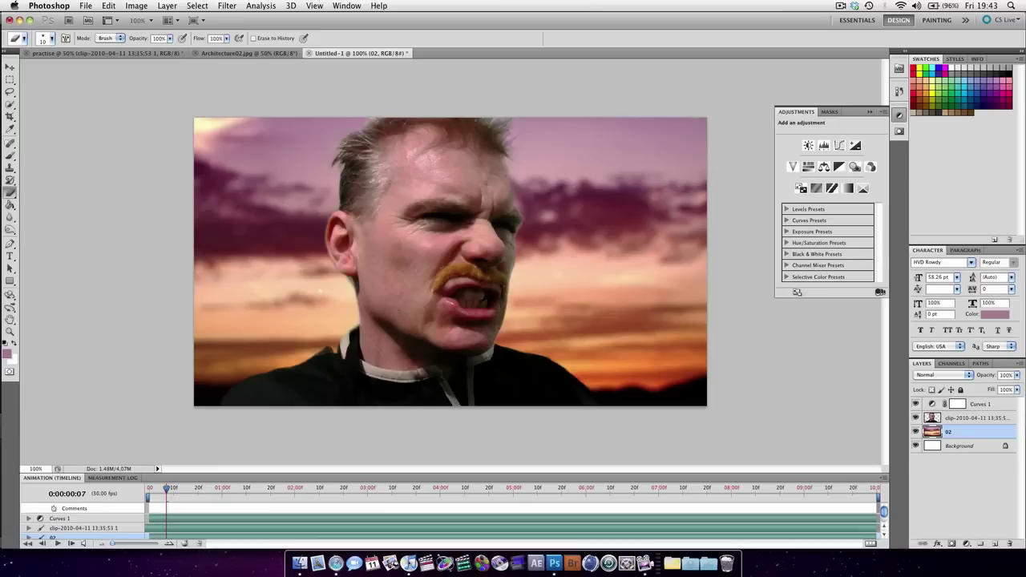
left_click(978, 417)
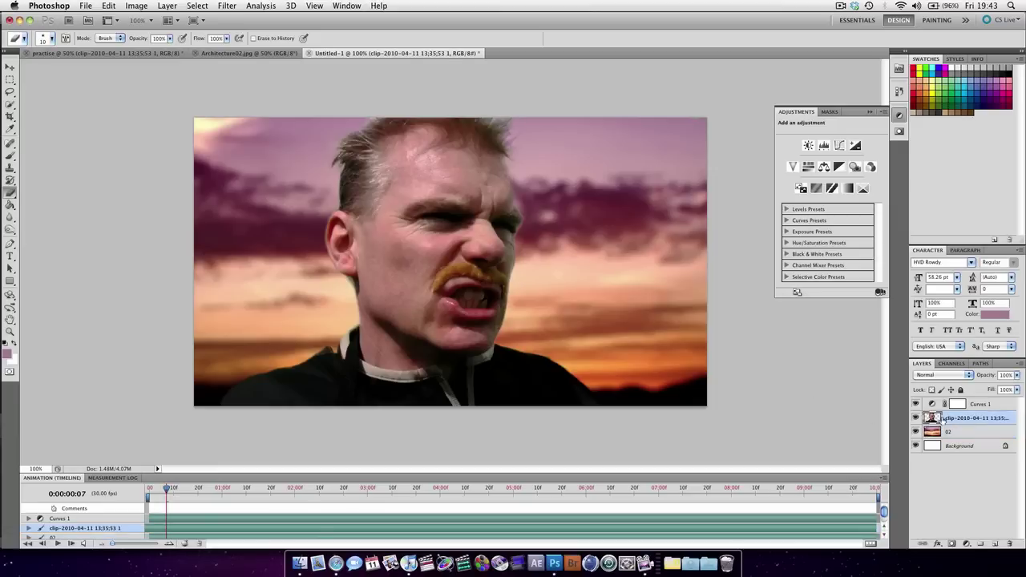
key("bracketright")
Step: Above Curves 1, add a Hue/Saturation layer set to Hue -8, Saturation -29, Lightness -7
left_click(981, 407)
left_click(967, 543)
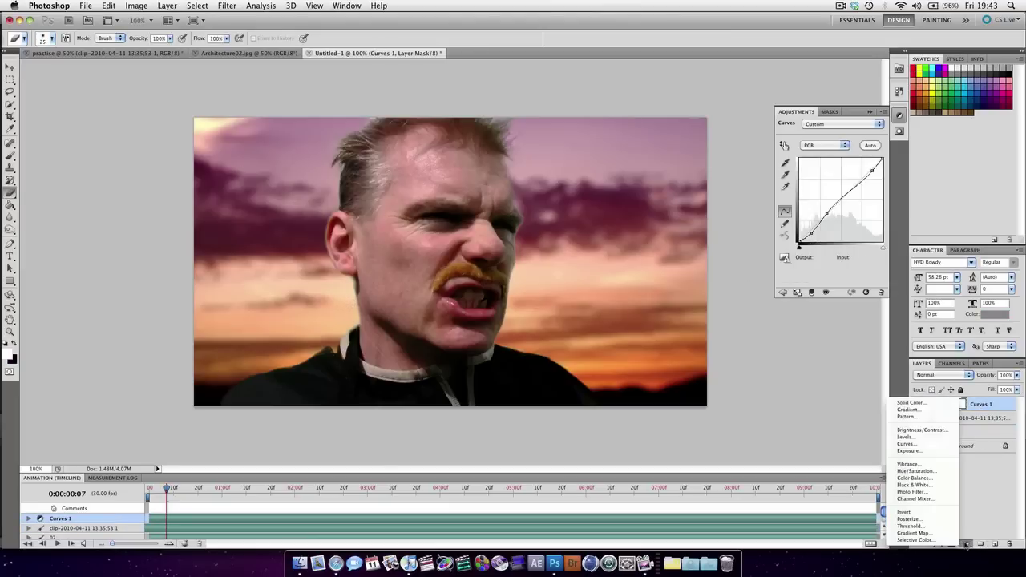
left_click(930, 471)
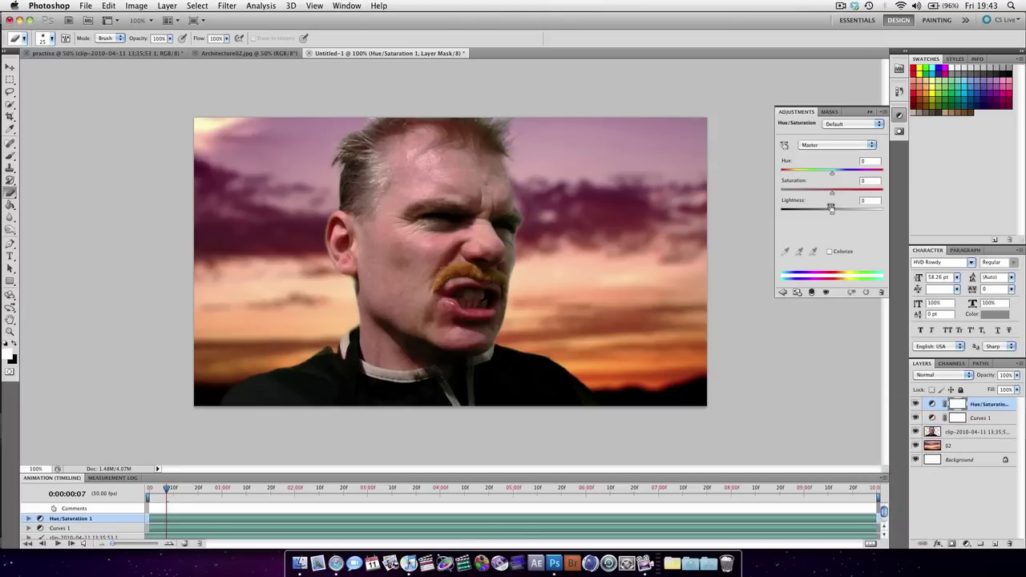
left_click_drag(832, 207, 824, 202)
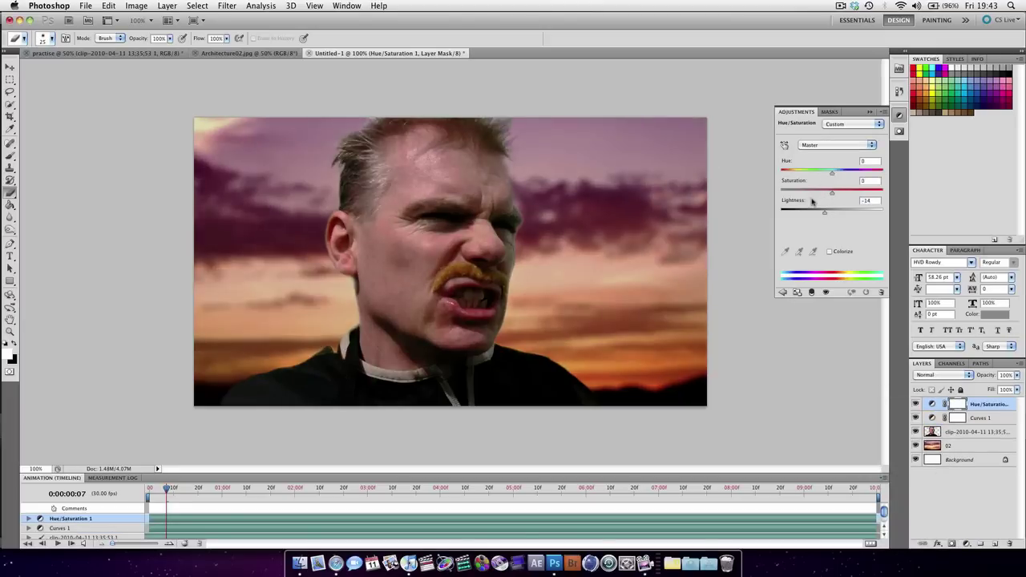
left_click_drag(831, 193, 817, 197)
mouse_move(825, 215)
left_mouse_down()
mouse_move(841, 215)
mouse_move(829, 215)
left_mouse_up()
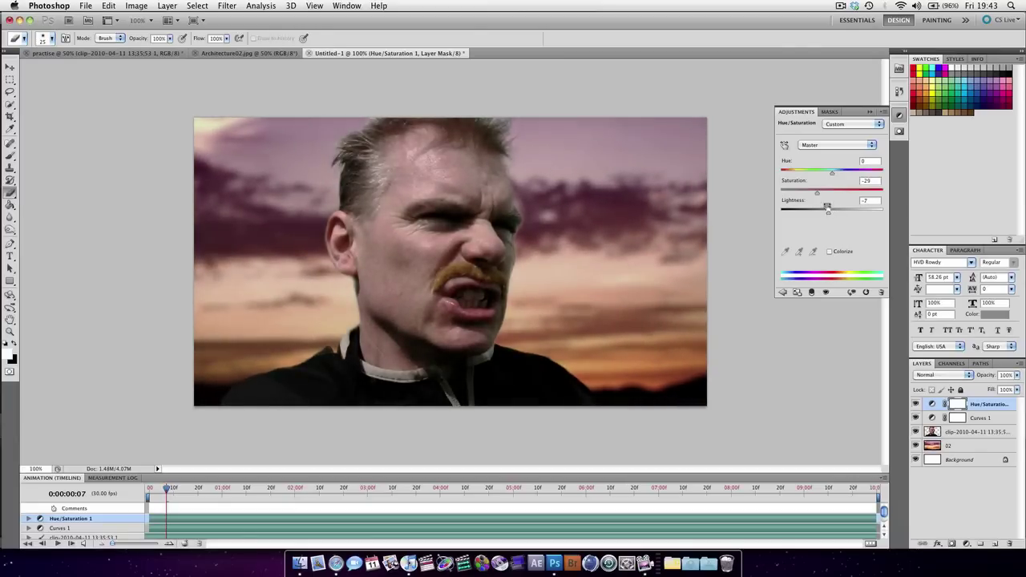
mouse_move(831, 174)
left_mouse_down()
mouse_move(815, 177)
mouse_move(852, 178)
mouse_move(813, 182)
mouse_move(829, 182)
left_mouse_up()
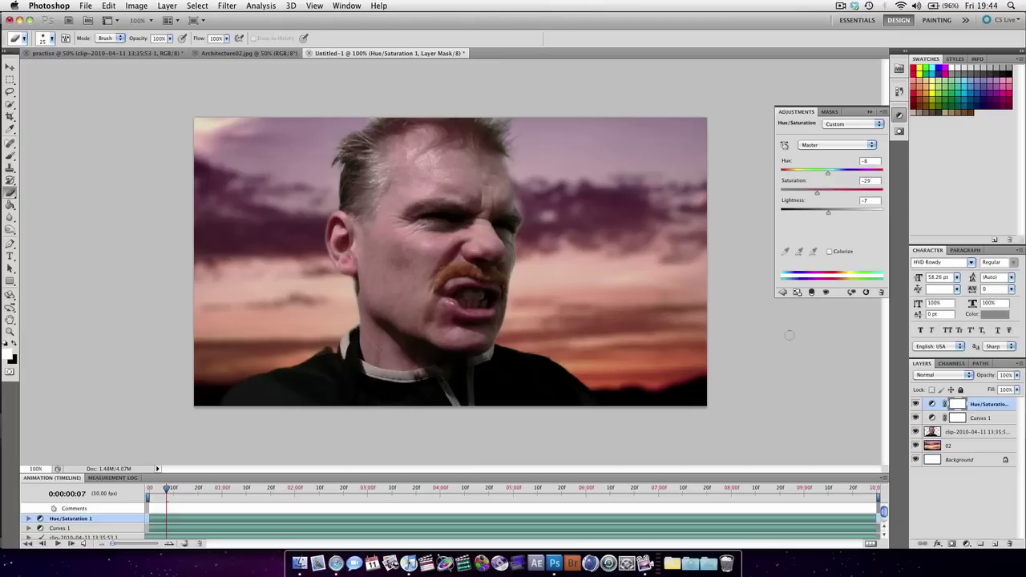
Step: Merge the portrait clip and sky layer 02 into a single layer
left_click(966, 433)
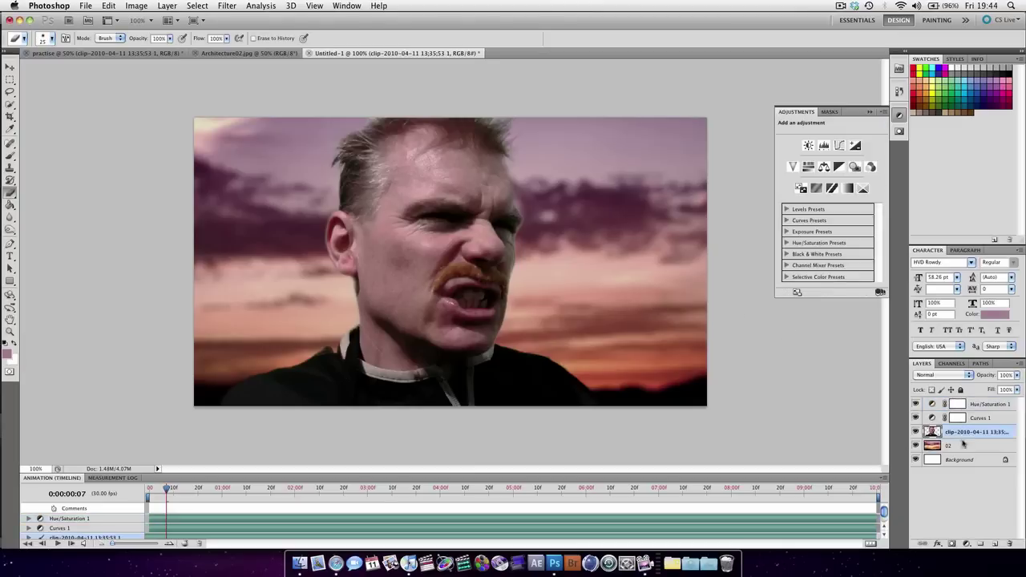
left_click(961, 447, "shift")
left_click(991, 503)
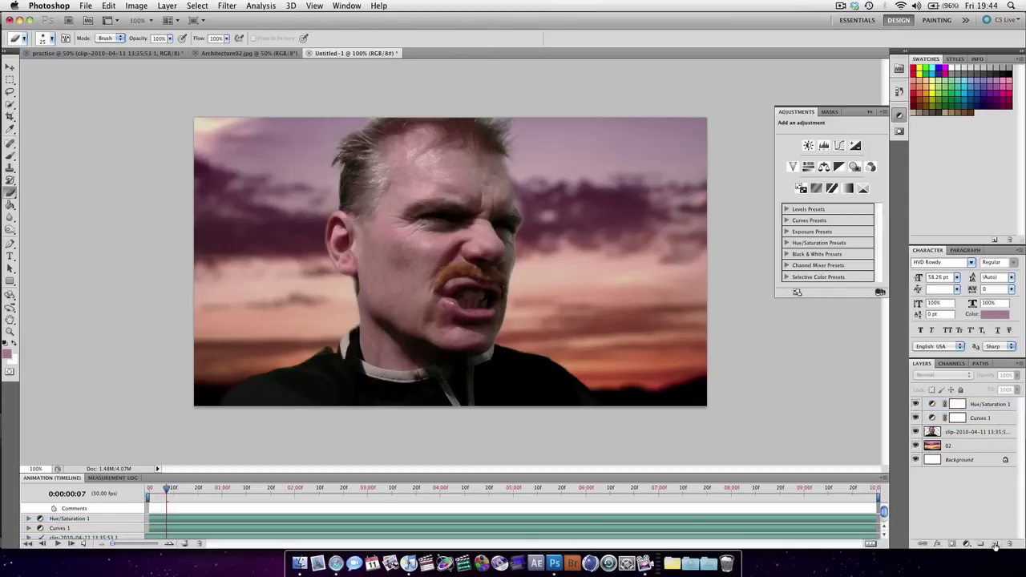
left_click(961, 442)
left_click(963, 434, "shift")
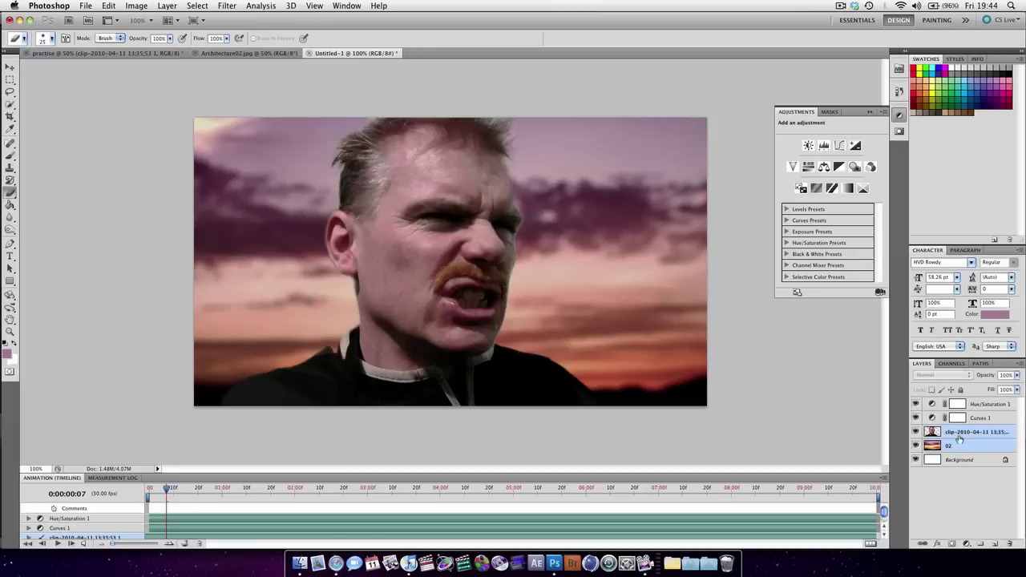
right_click(962, 439)
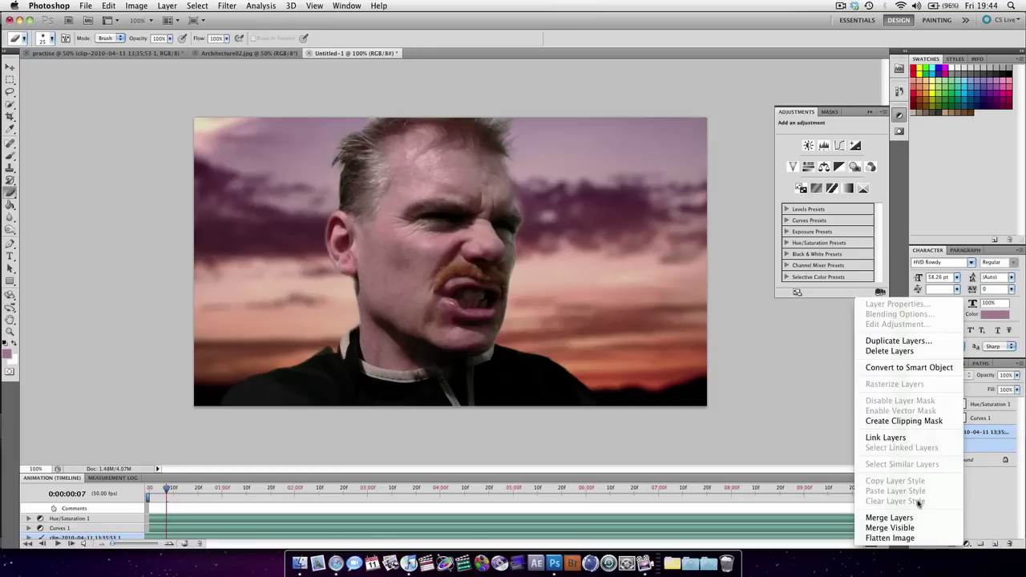
left_click(896, 519)
Step: Add 2.45% uniform monochromatic noise to the merged layer
left_click(215, 6)
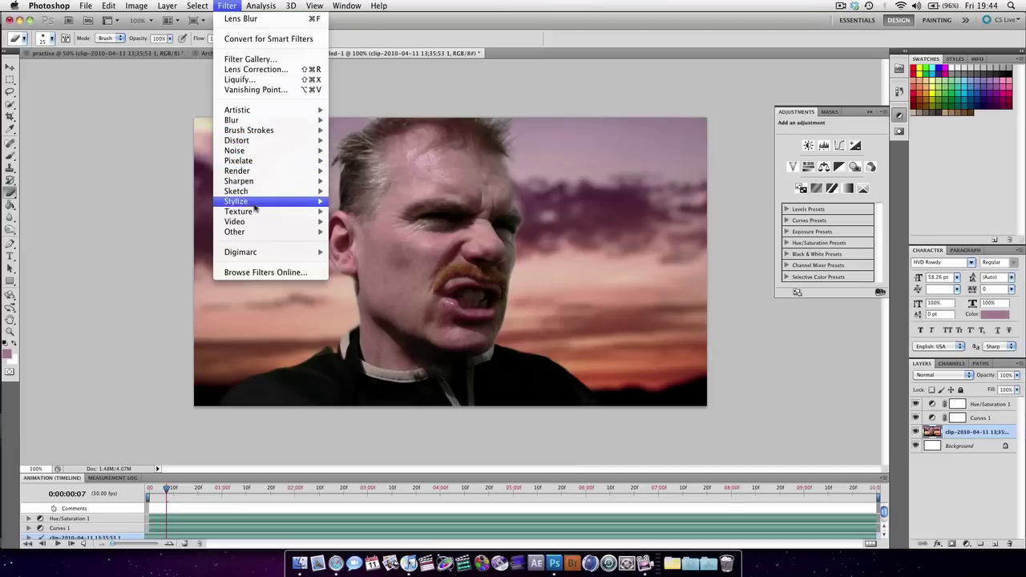
mouse_move(257, 217)
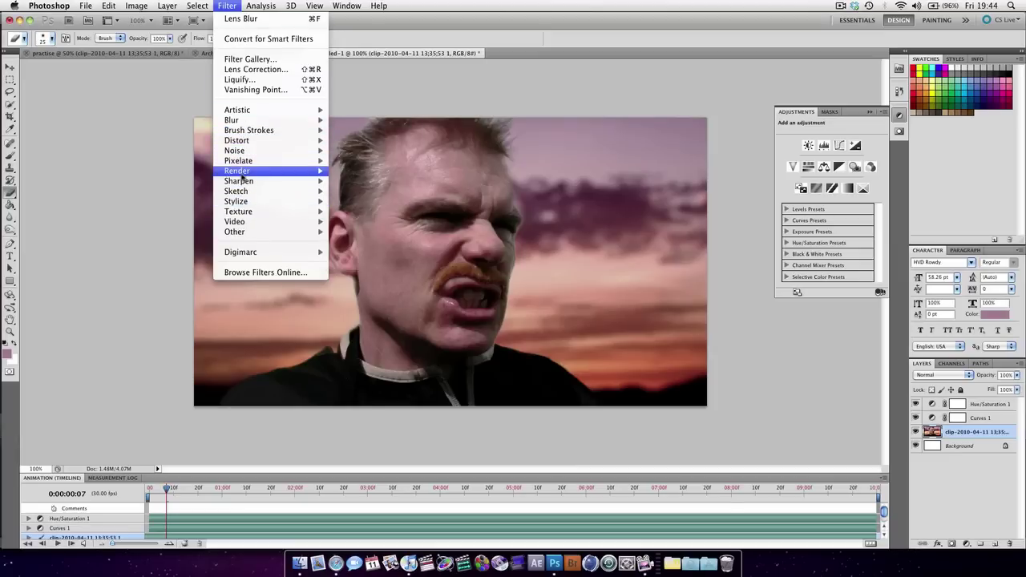
mouse_move(244, 174)
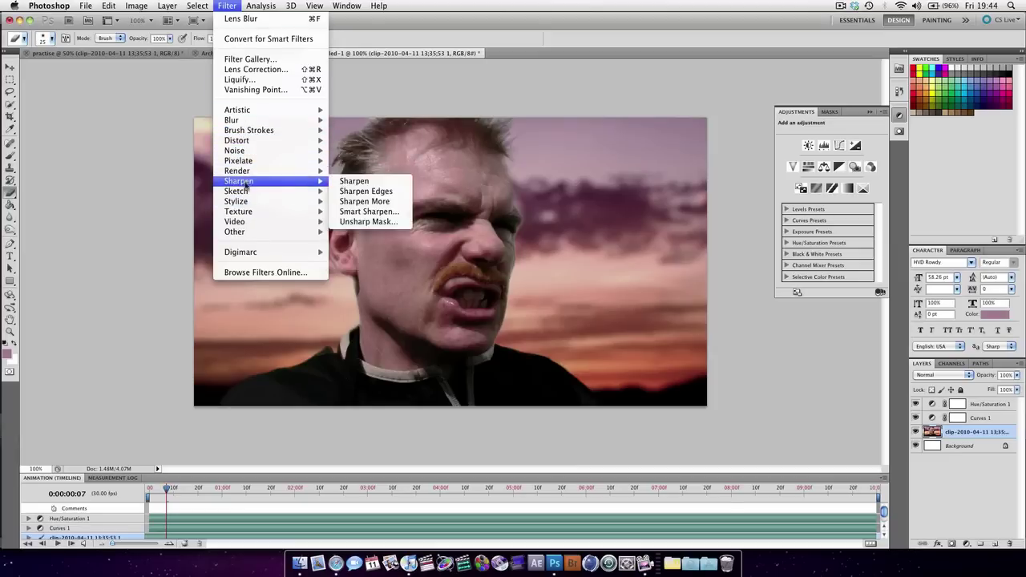
mouse_move(245, 156)
left_click(361, 151)
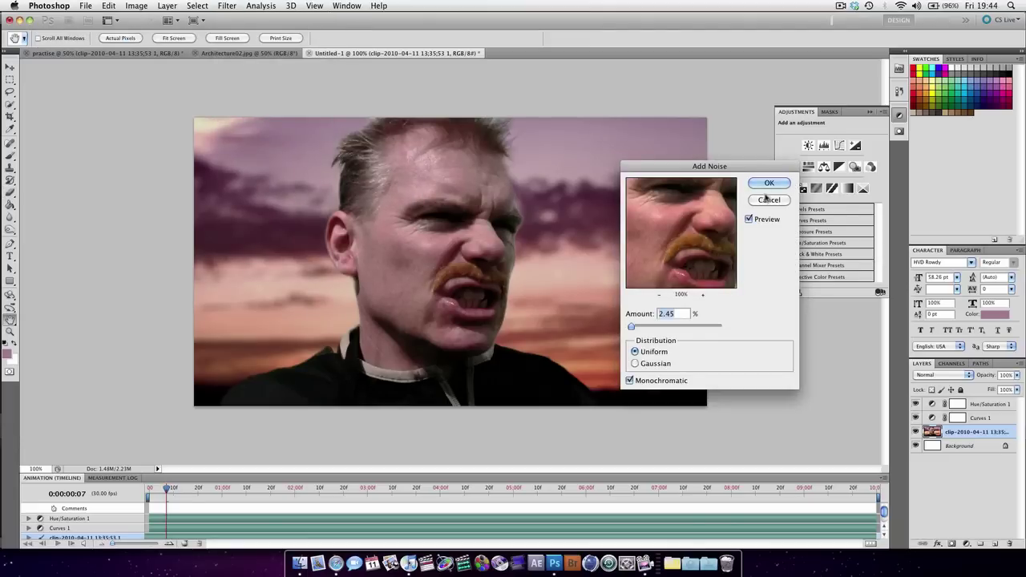
left_click(769, 182)
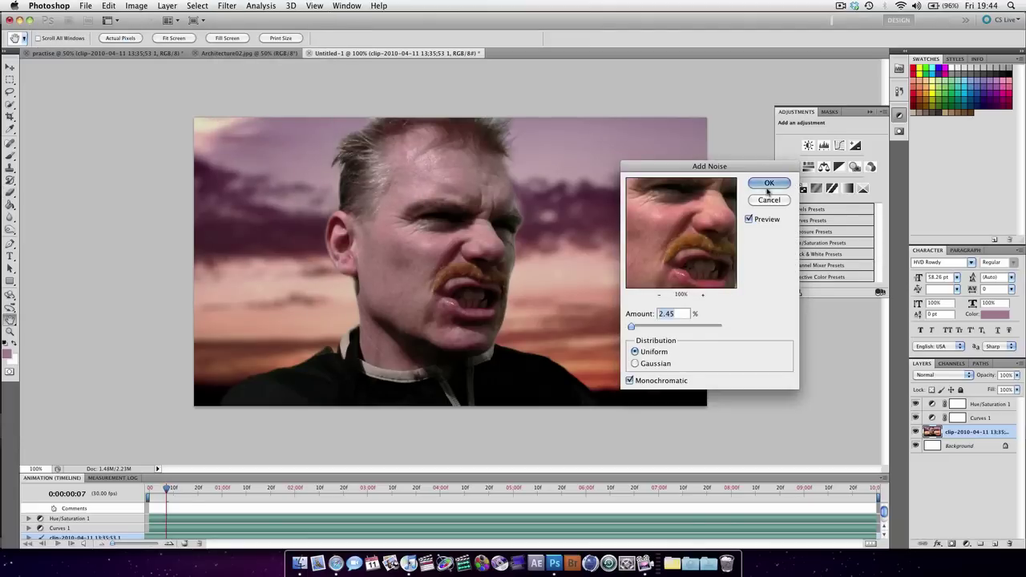
left_click(217, 5)
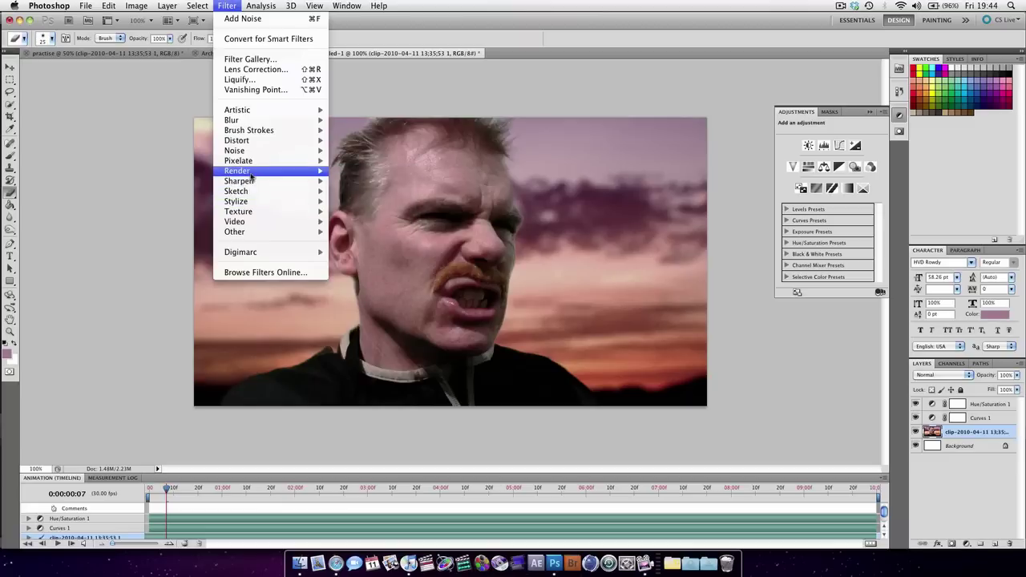
Step: Apply a 50–300mm zoom lens flare centred at the image's left edge
mouse_move(251, 175)
left_click(377, 202)
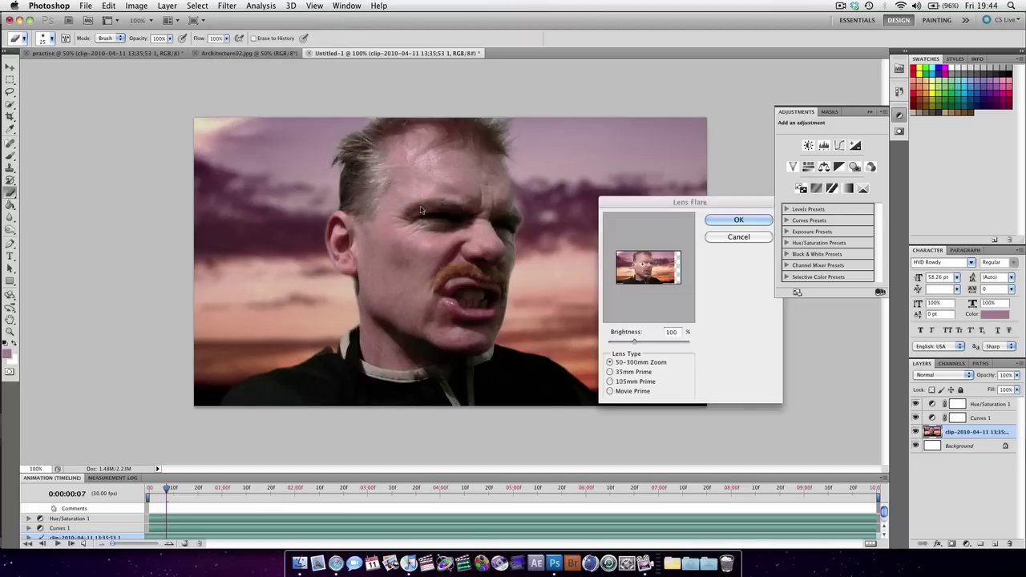
left_click_drag(646, 269, 612, 279)
key("Return")
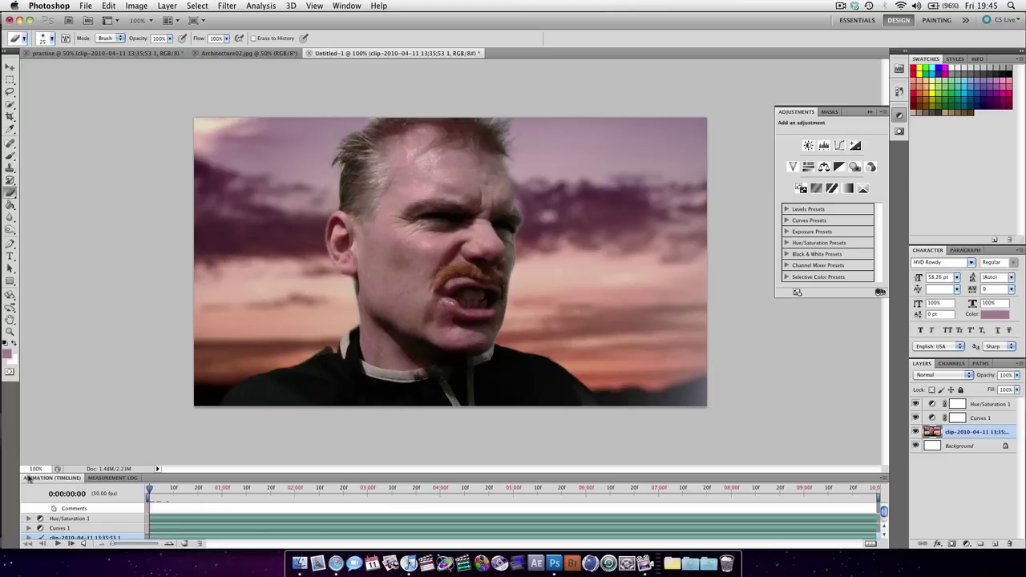
Step: Close the Animation timeline tab group, leaving only the finished composite
right_click(28, 479)
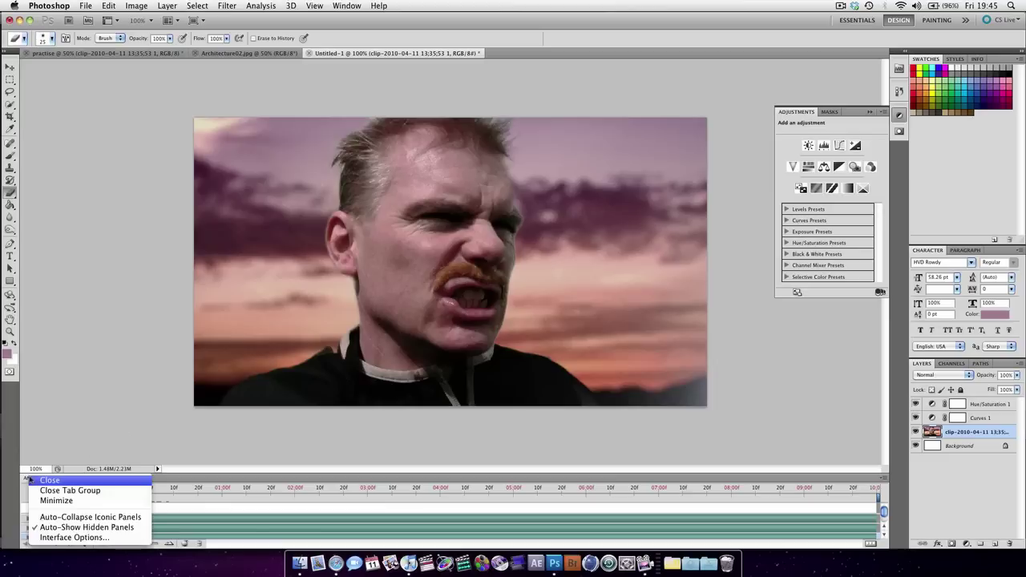
left_click(73, 490)
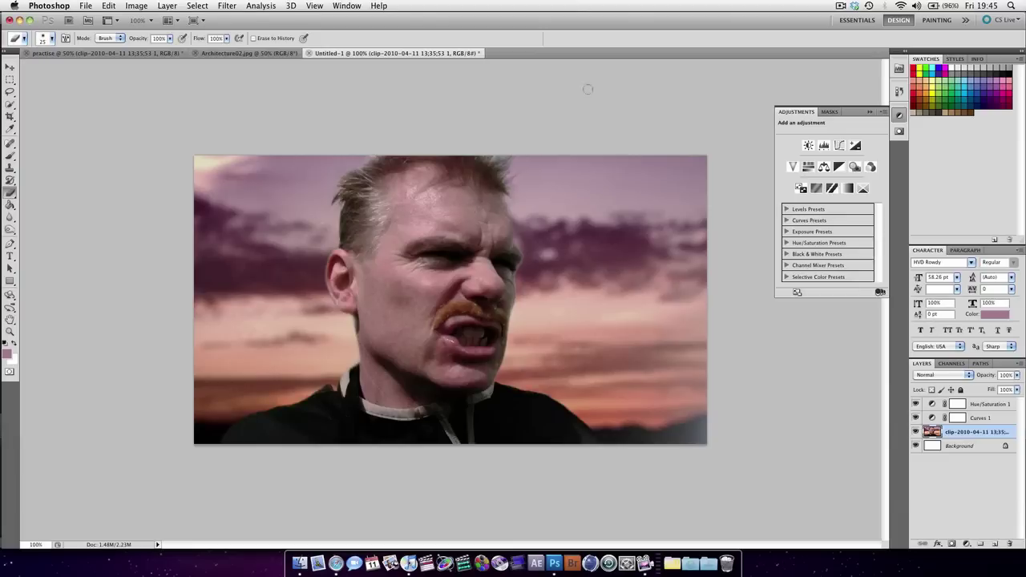
left_click(839, 5)
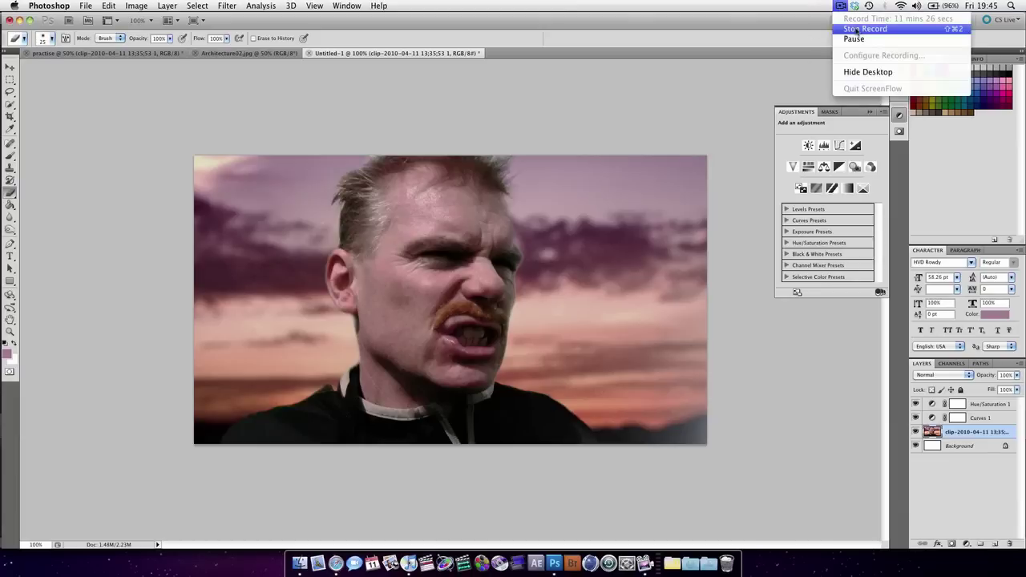